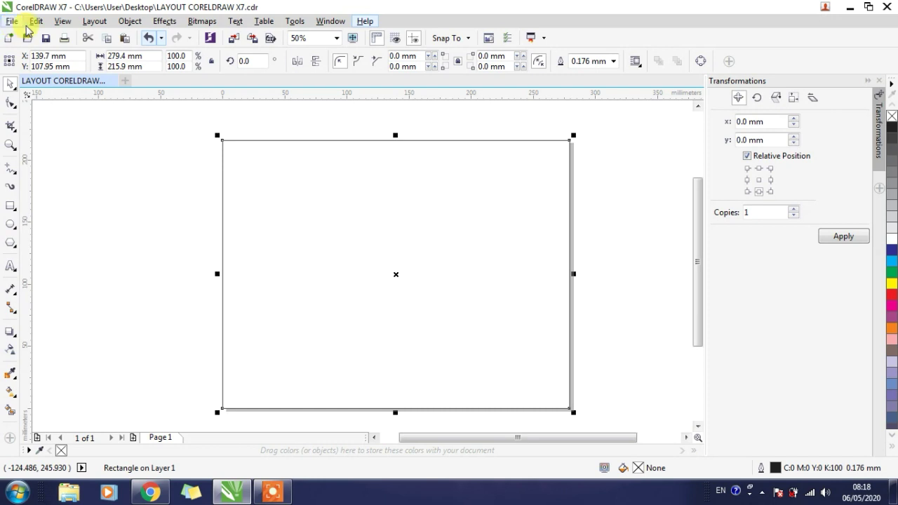
click(34, 25)
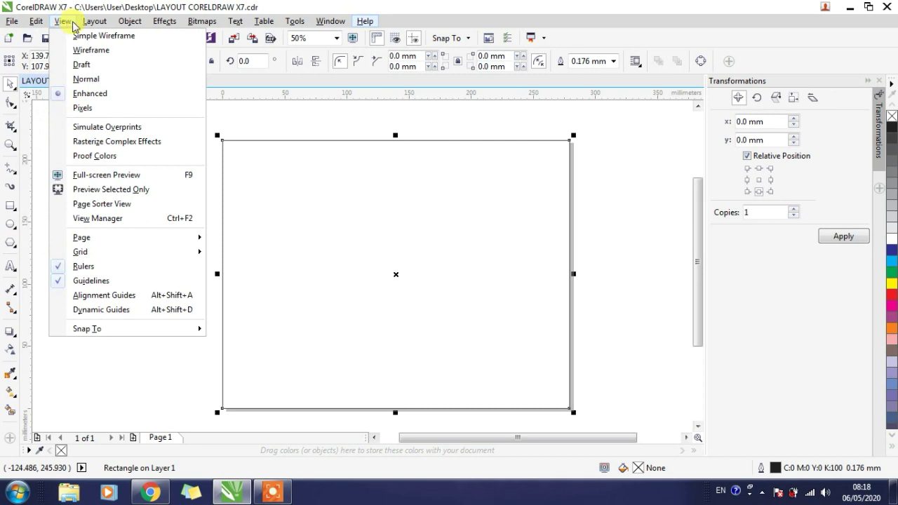
mouse_move(122, 27)
mouse_move(159, 27)
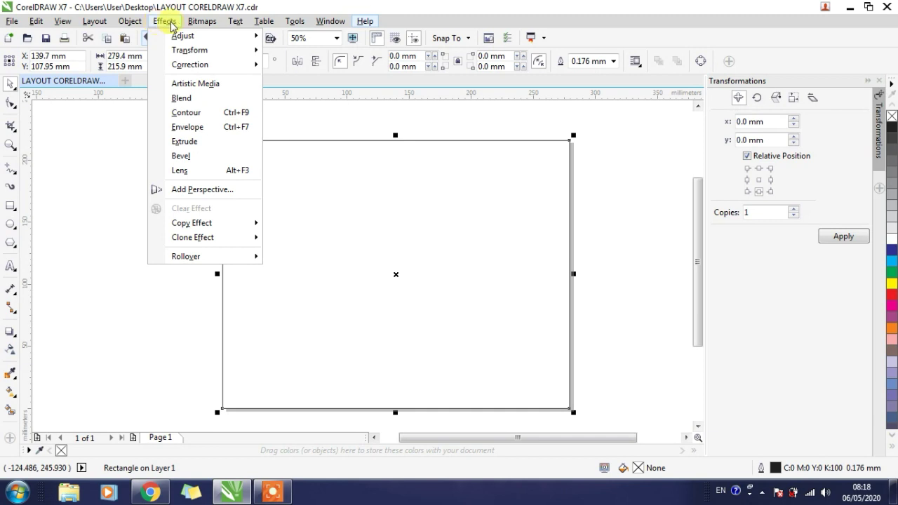
mouse_move(189, 27)
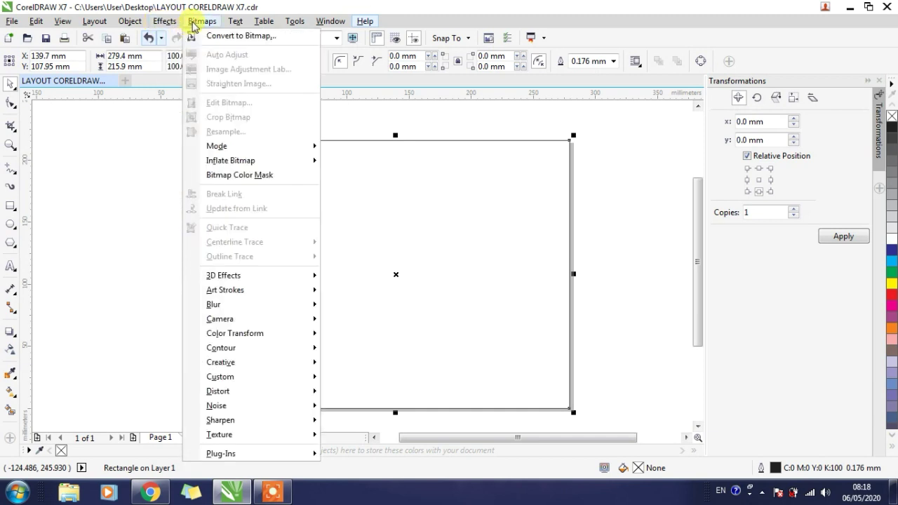
mouse_move(240, 26)
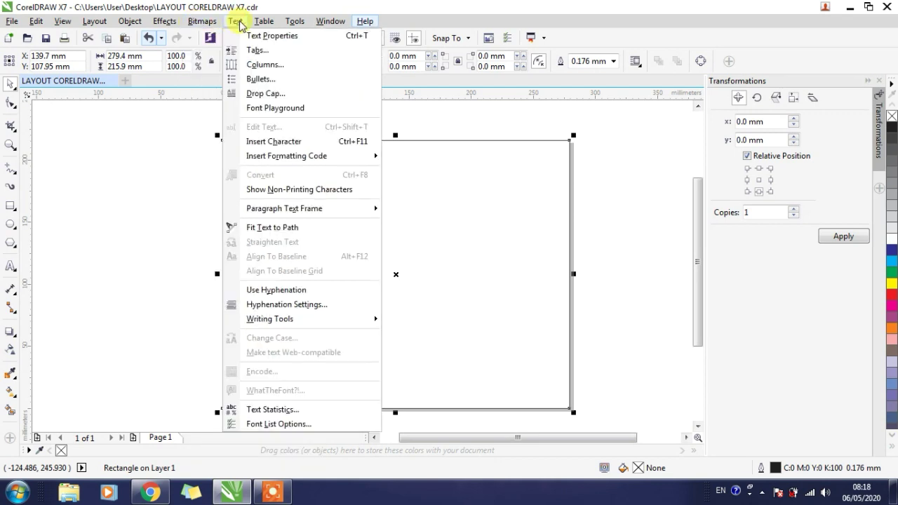
mouse_move(358, 27)
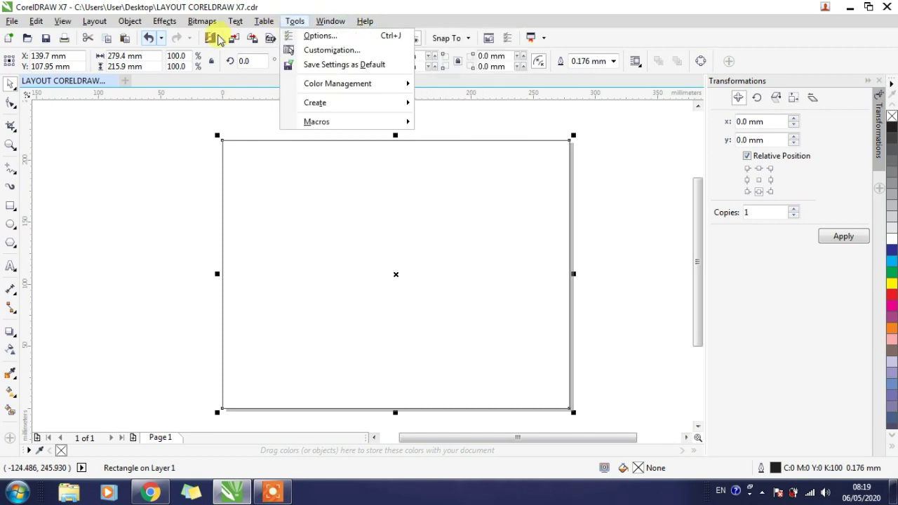
click(172, 239)
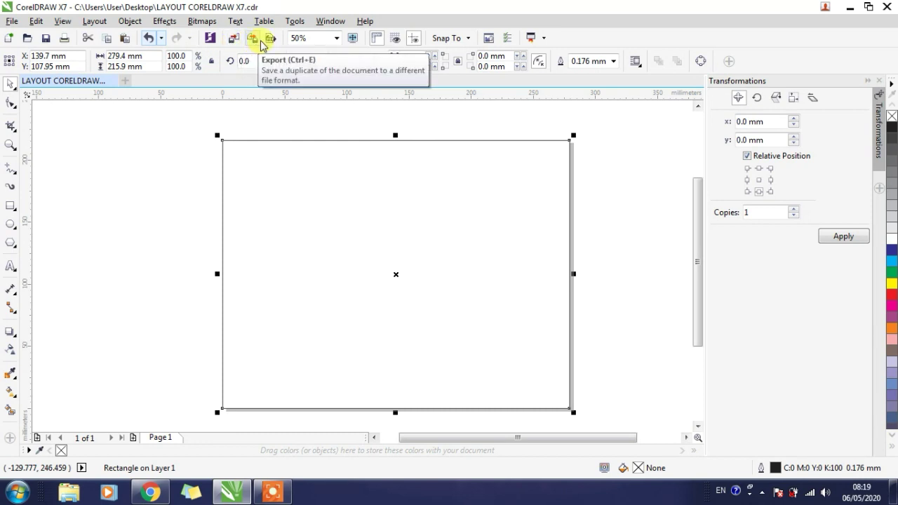
- Try the 100% and 25% zoom levels and return the view to 50%
click(337, 38)
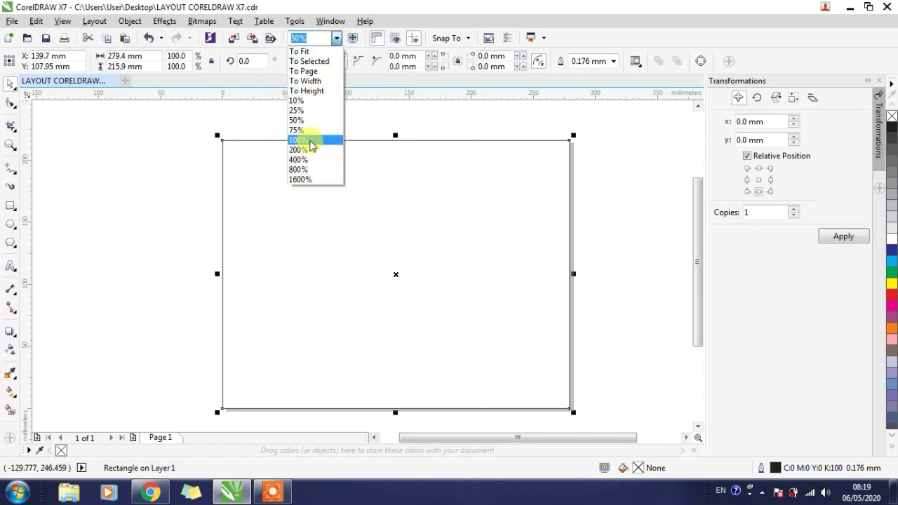
click(298, 140)
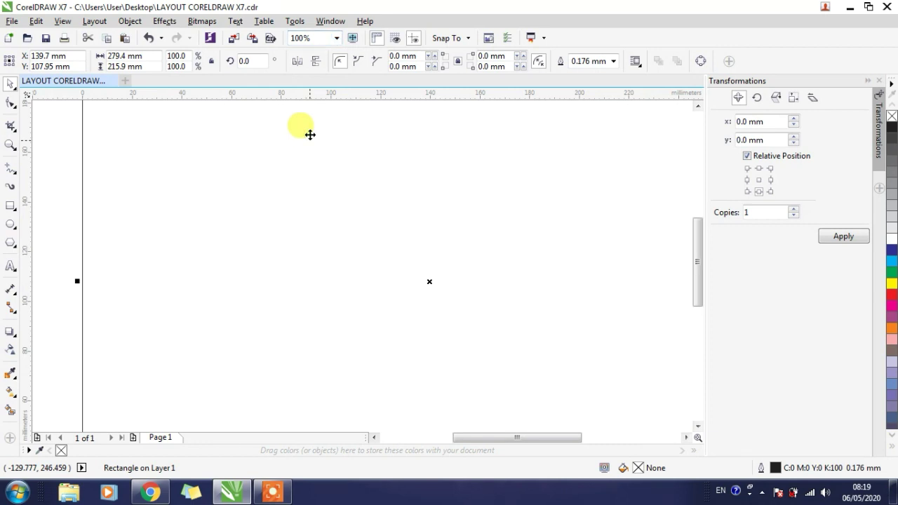
click(335, 38)
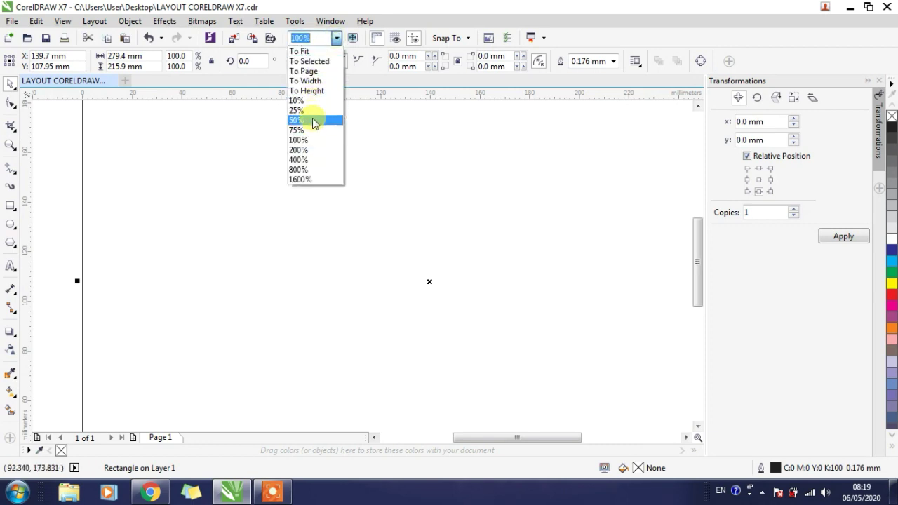
click(313, 111)
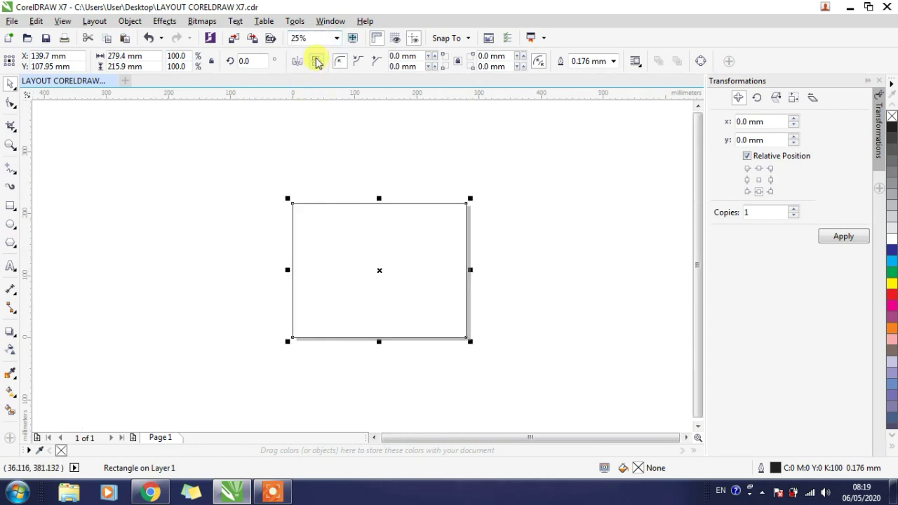
click(335, 38)
click(316, 121)
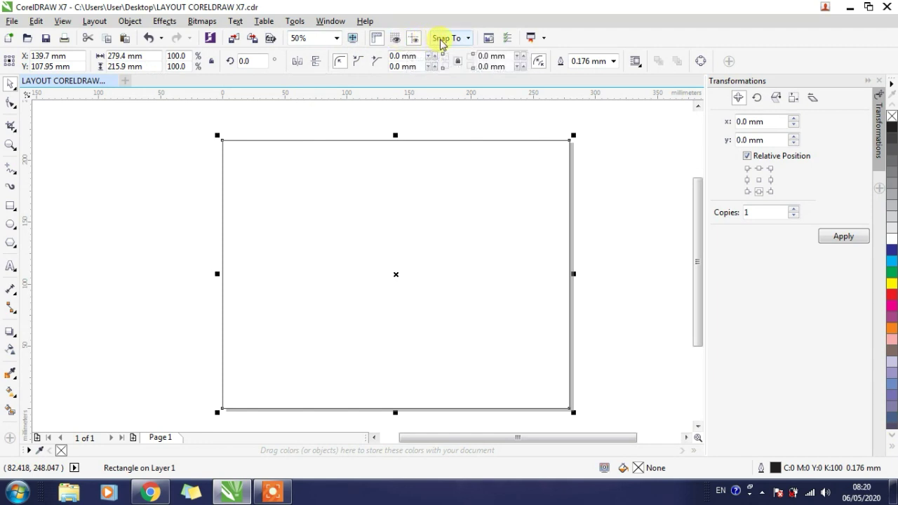
- Show the document grid and hide it again
click(399, 40)
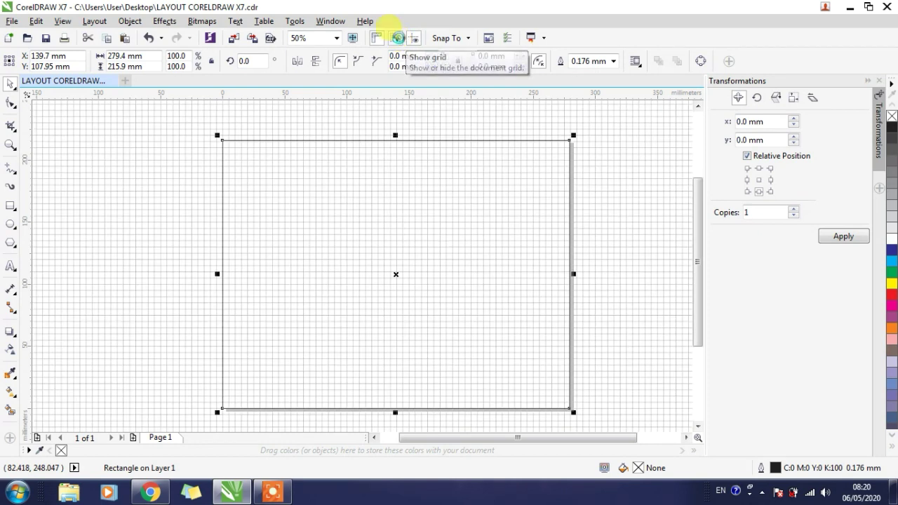
click(399, 40)
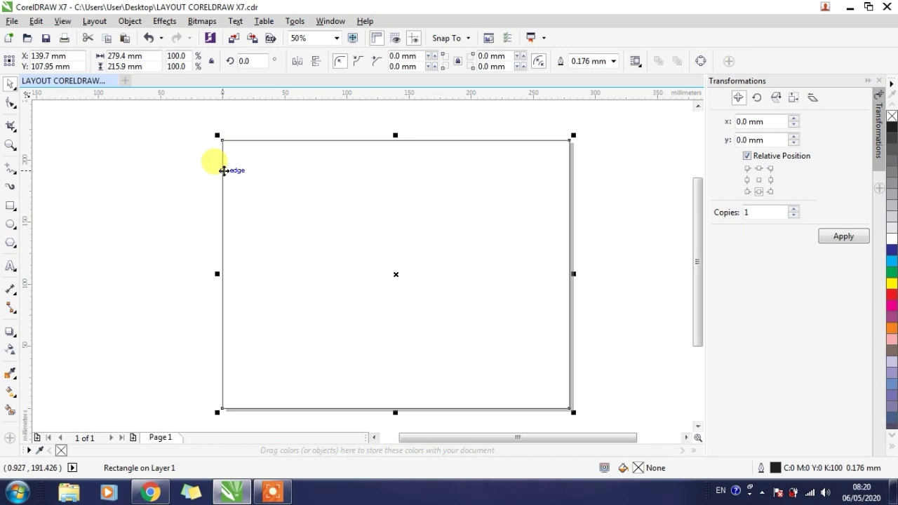
- Select the page-sized rectangle and round all four of its corners with a 5.6 mm radius
click(58, 202)
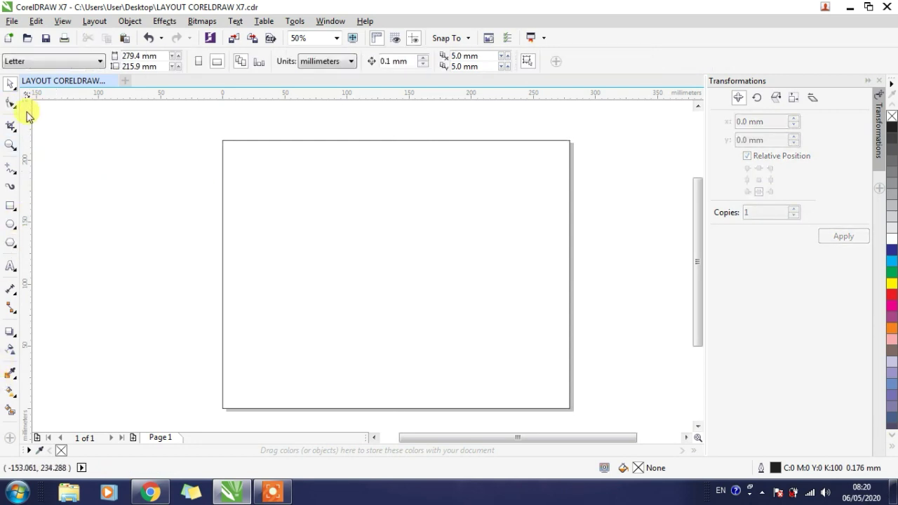
click(284, 214)
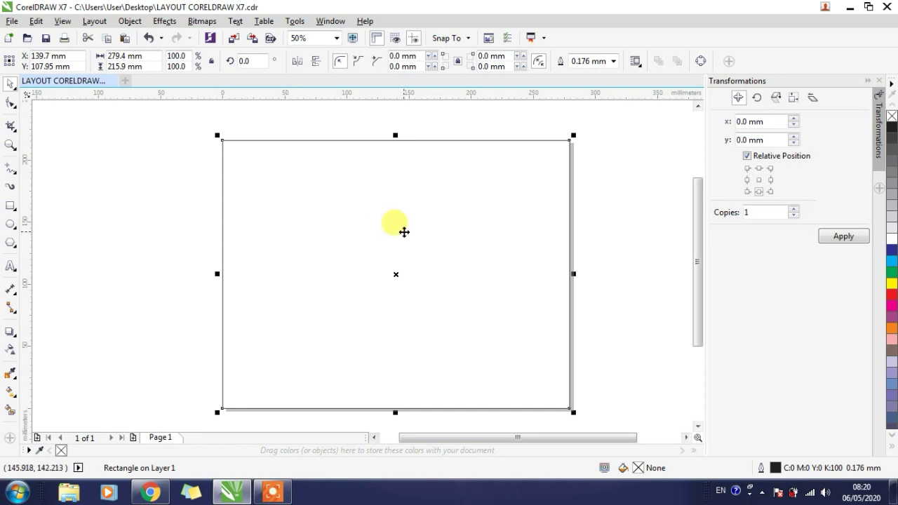
click(150, 55)
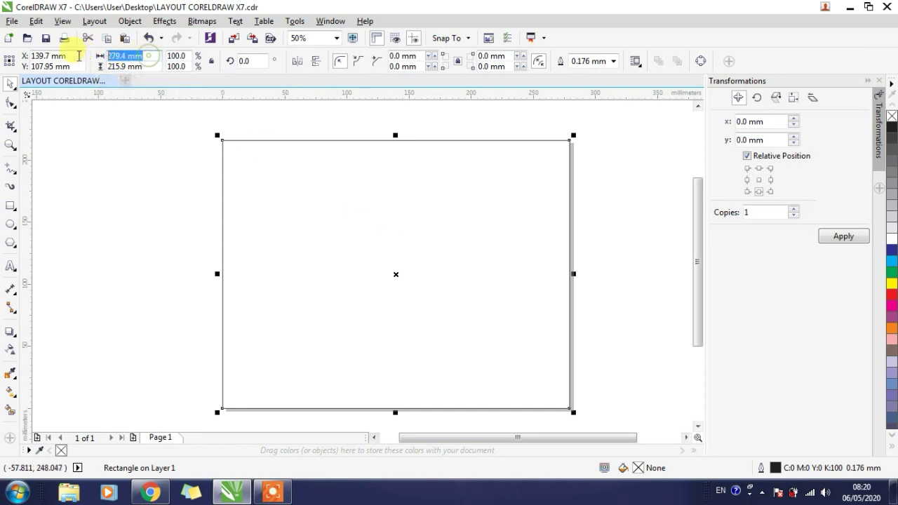
key(Tab)
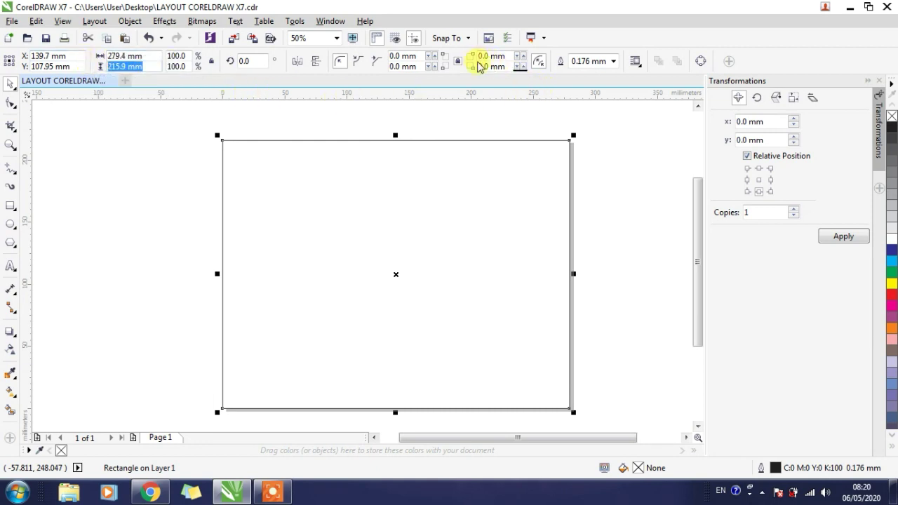
click(522, 55)
click(522, 54)
click(521, 55)
click(521, 55)
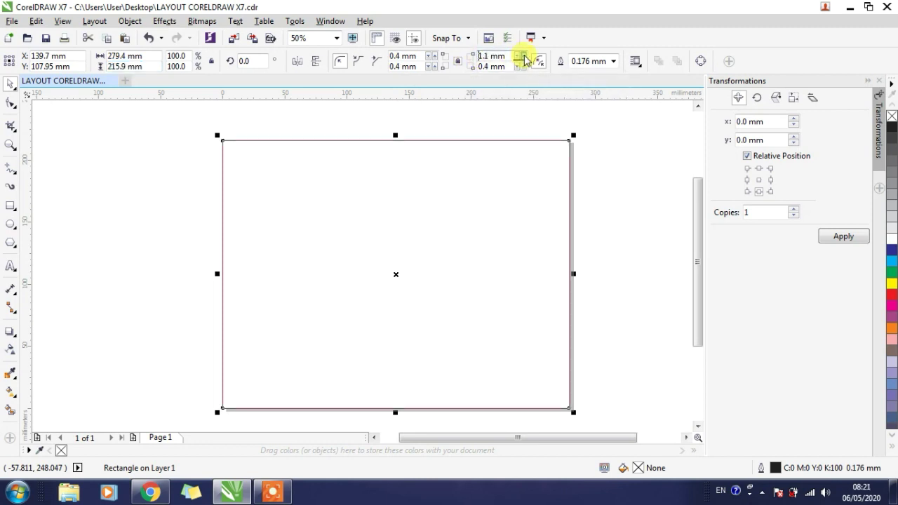
click(522, 55)
click(521, 56)
click(522, 55)
click(521, 55)
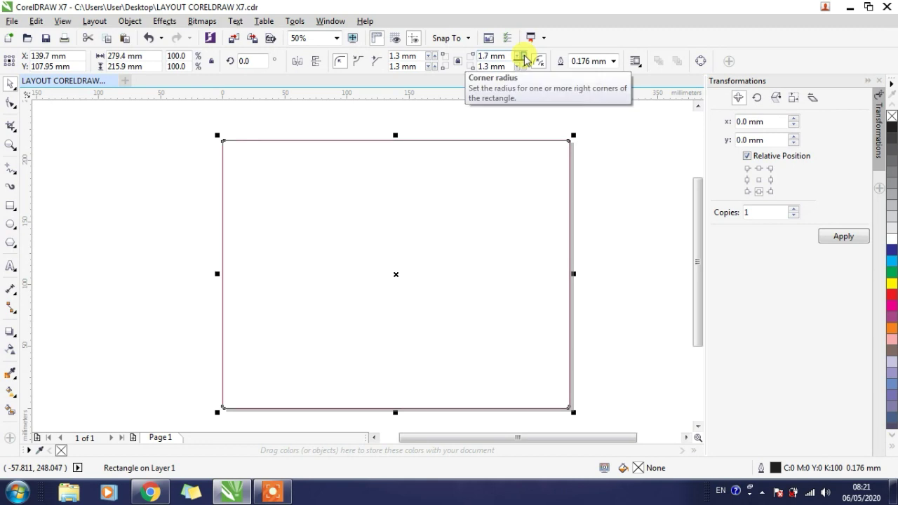
click(522, 55)
click(523, 56)
click(522, 55)
click(522, 55)
click(522, 56)
click(522, 55)
click(522, 55)
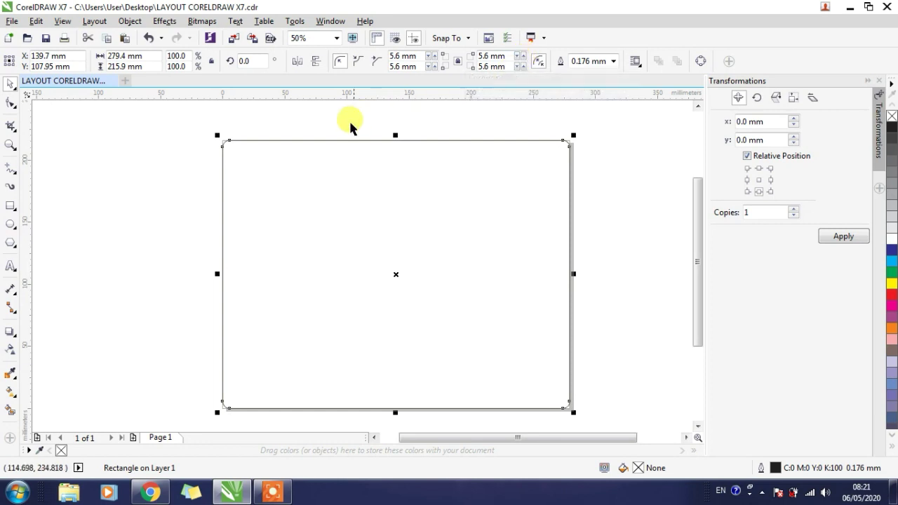
- Try scalloped and chamfered corner styles on the rectangle and return it to rounded corners
scroll(220, 134, up, 4)
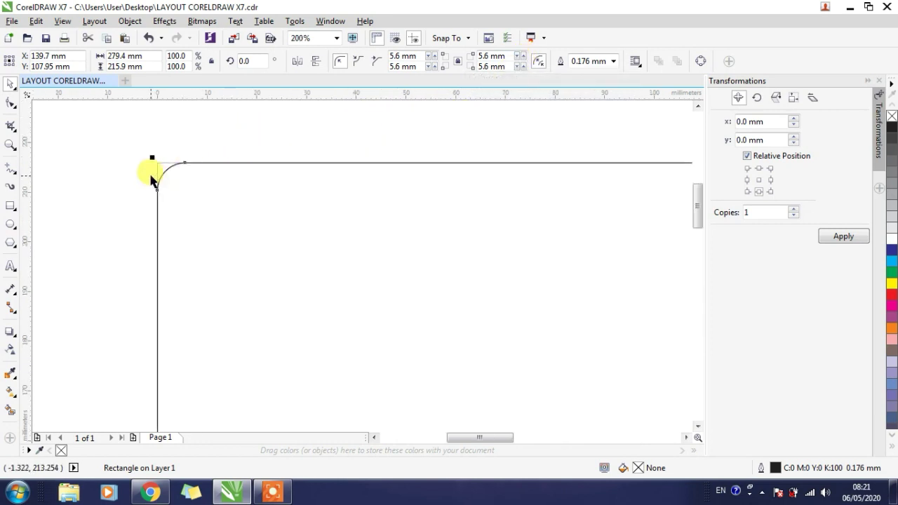
click(358, 62)
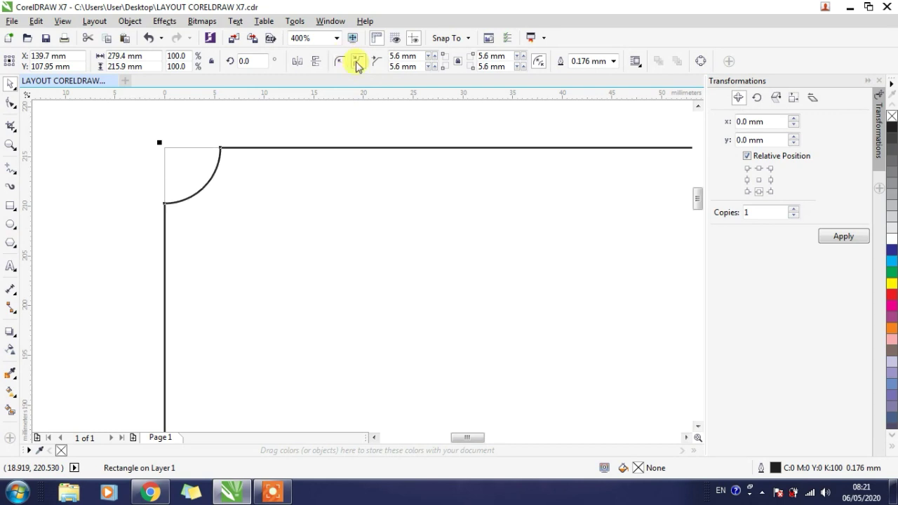
click(376, 62)
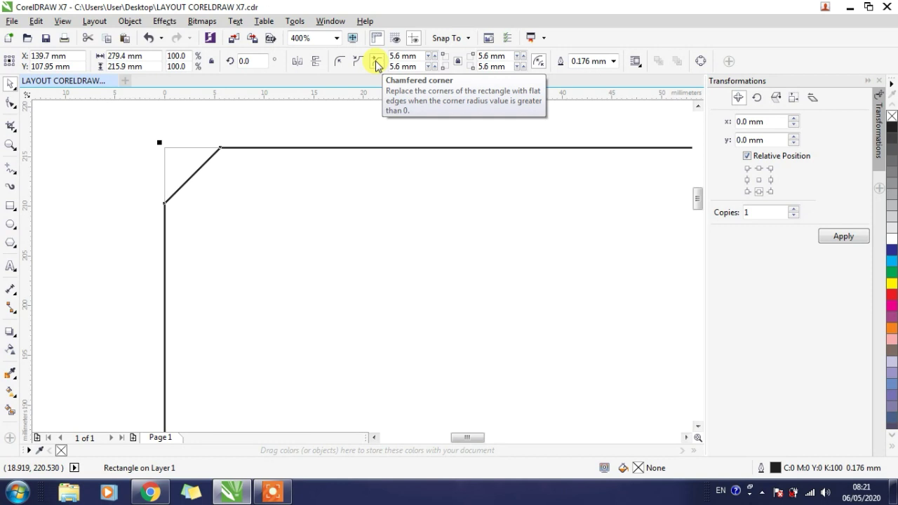
click(340, 61)
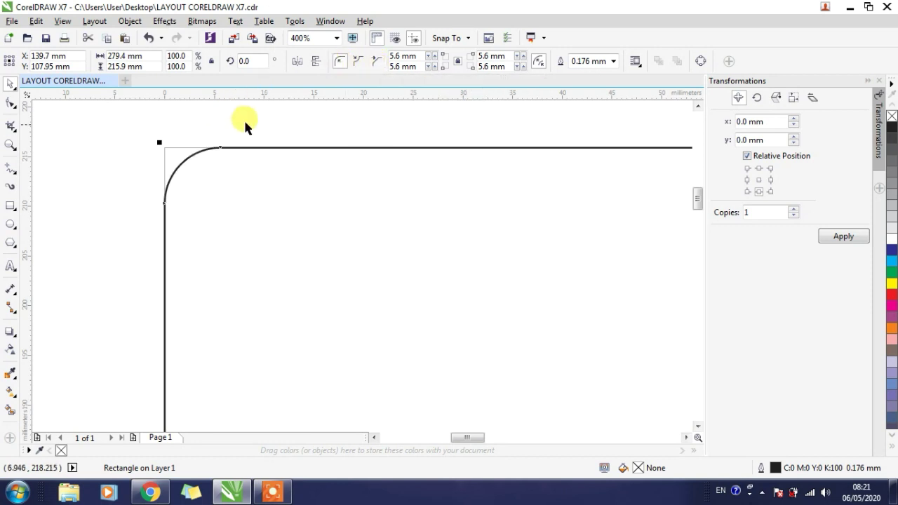
scroll(245, 125, down, 1)
scroll(253, 125, down, 1)
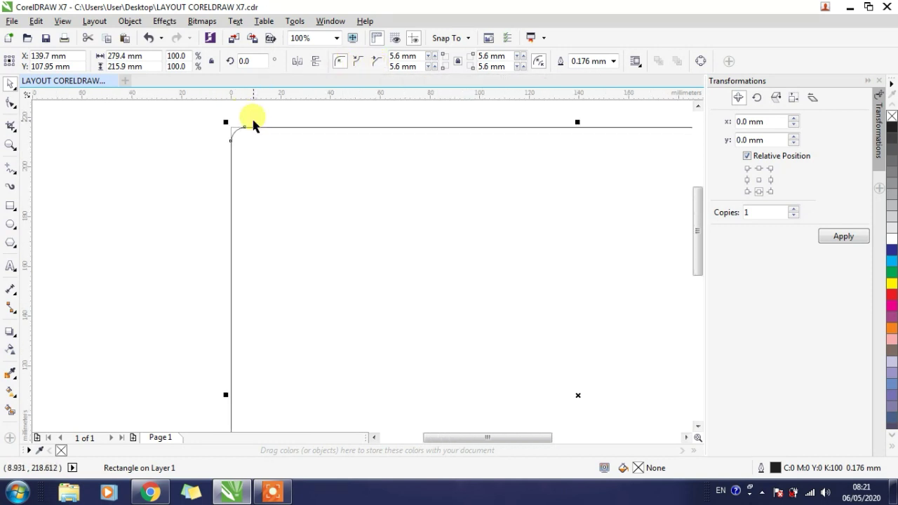
- Set the rectangle's outline width to 10.0 mm
click(608, 61)
click(614, 61)
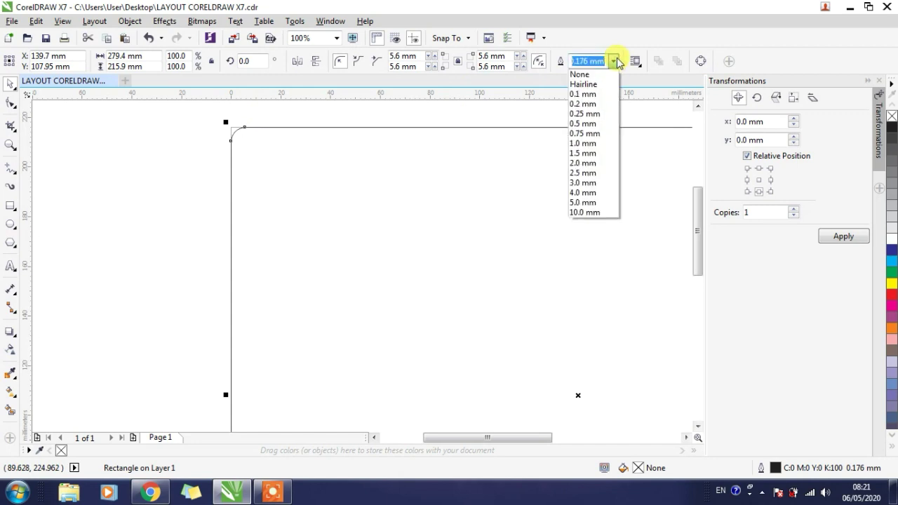
click(584, 195)
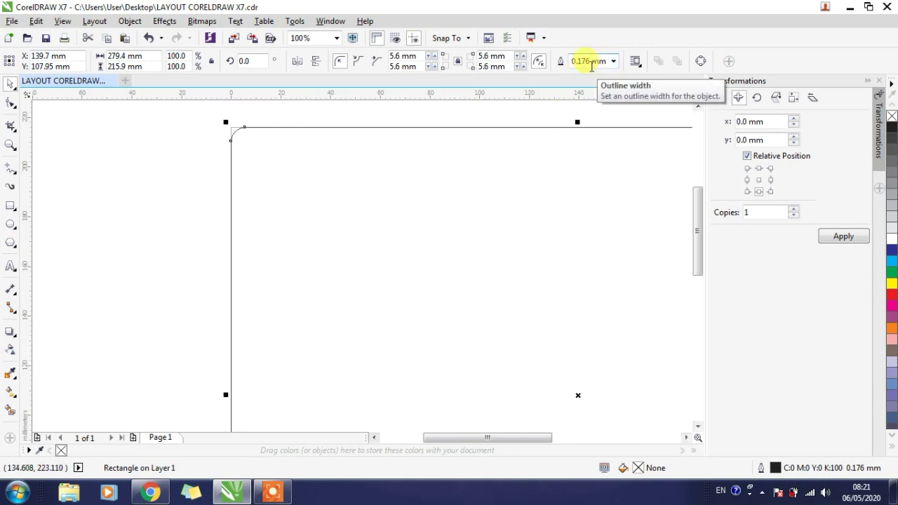
click(614, 61)
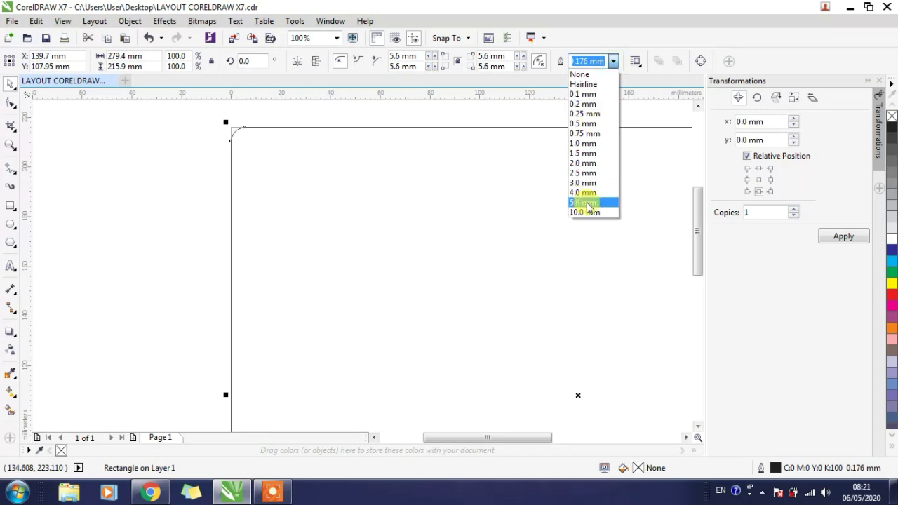
click(585, 212)
scroll(321, 116, down, 3)
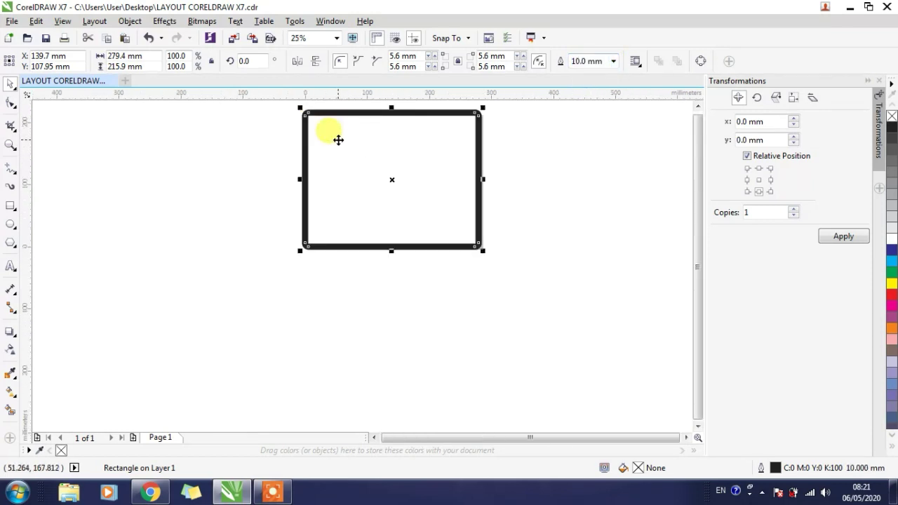
scroll(338, 140, up, 2)
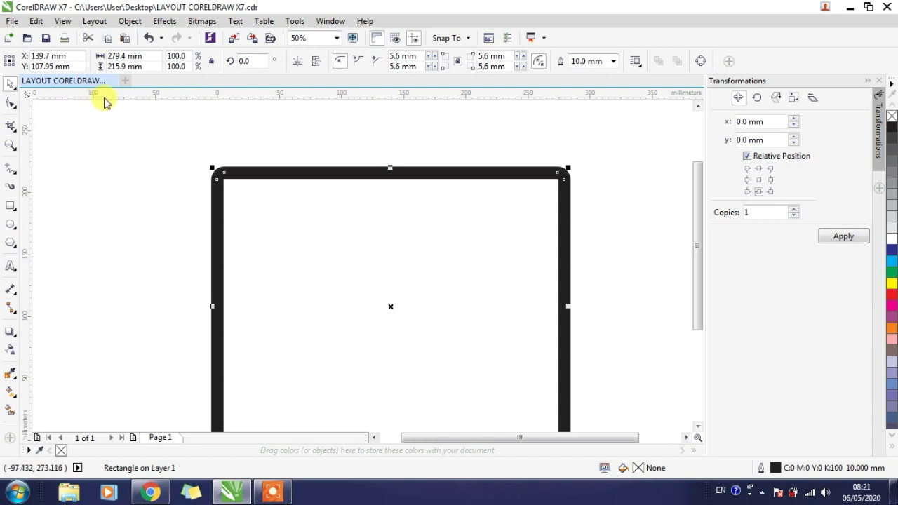
- Place a horizontal guideline at about Y 215 mm and a vertical guideline at about X -5 mm, along the rectangle's upper and left edges
drag(106, 94, 106, 174)
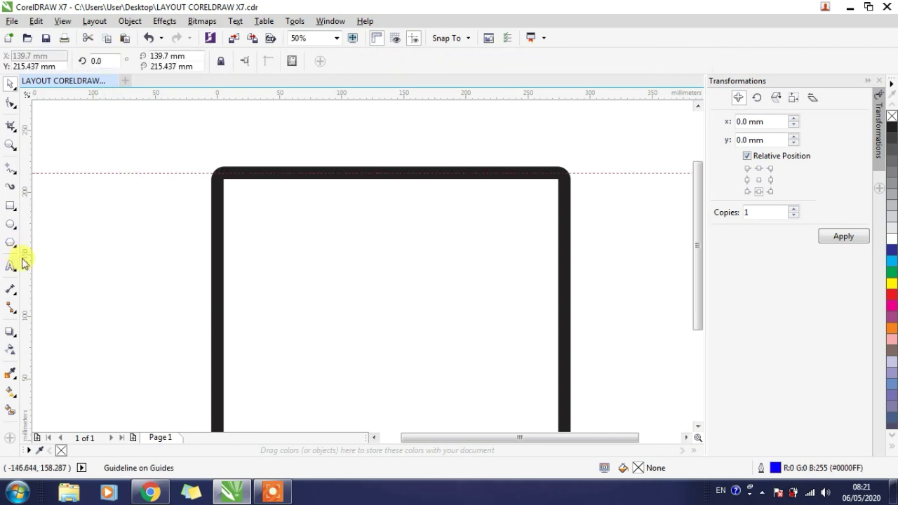
drag(137, 265, 208, 274)
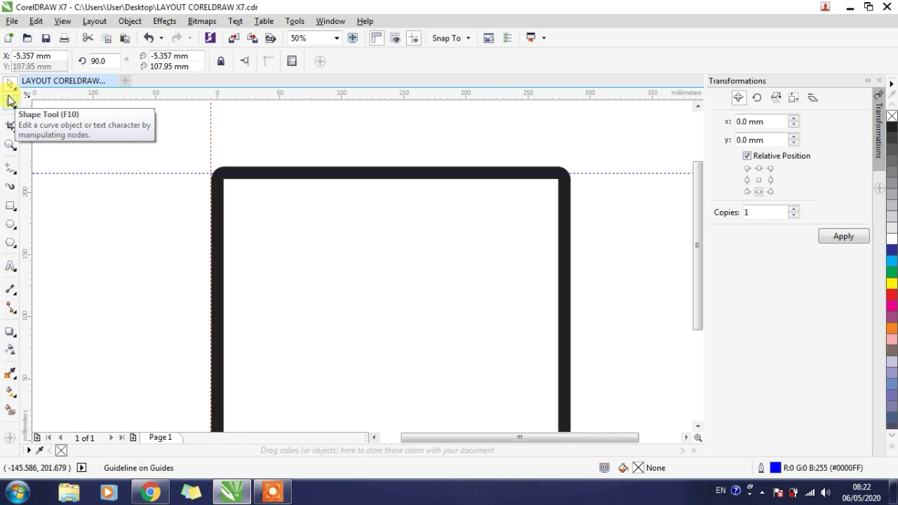
- Delete the thick-outlined rectangle from the page
click(293, 279)
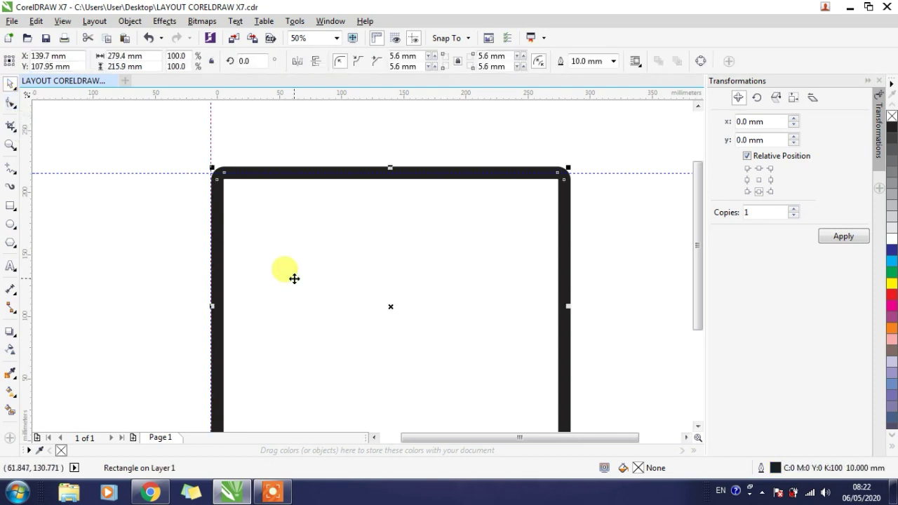
key(Delete)
- Draw a rectangle about 246 × 225 mm over the page and an ellipse about 233 × 192 mm to its left
scroll(279, 207, down, 2)
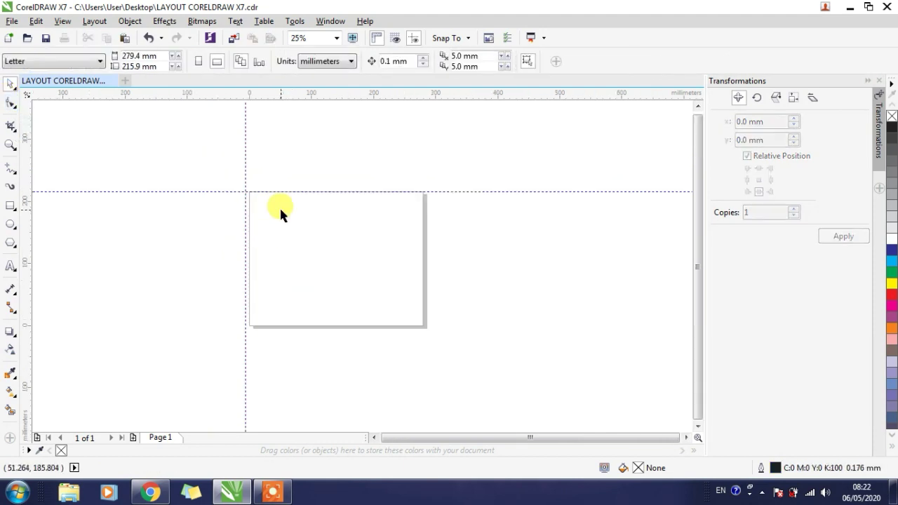
click(10, 206)
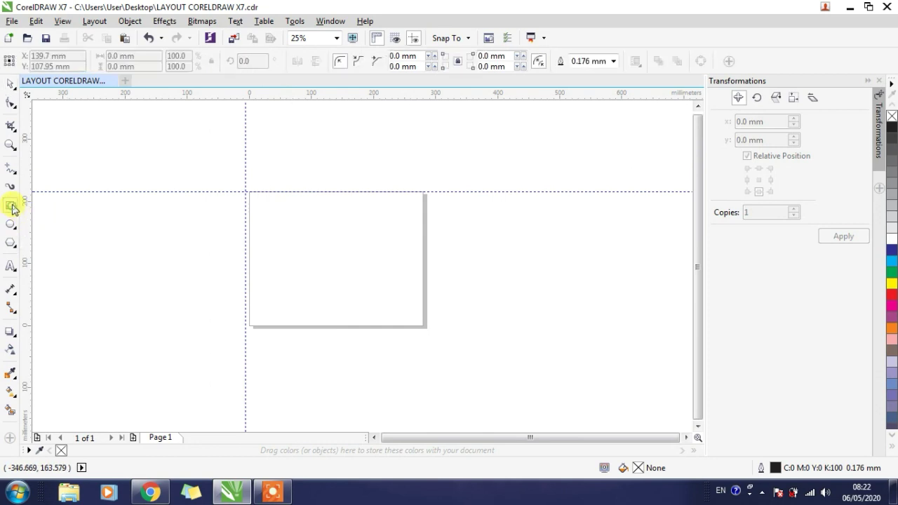
drag(259, 174, 414, 315)
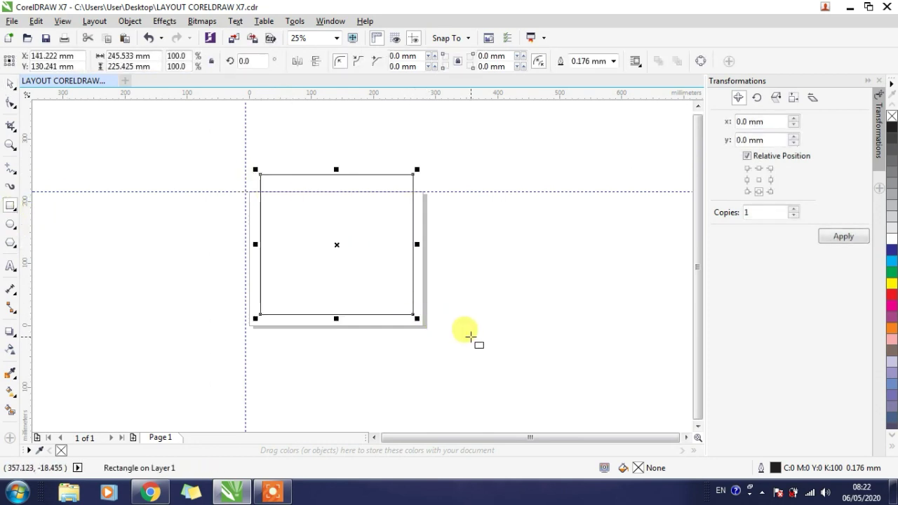
click(10, 224)
drag(104, 204, 249, 324)
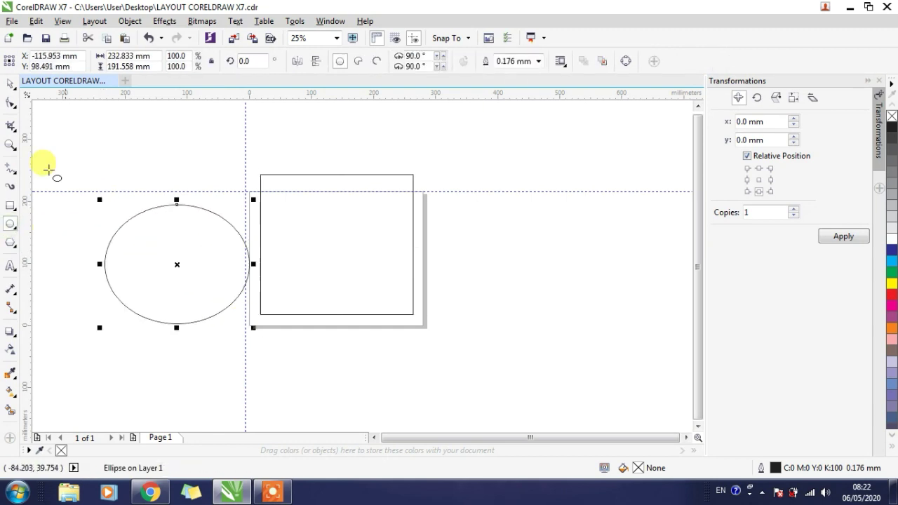
click(10, 82)
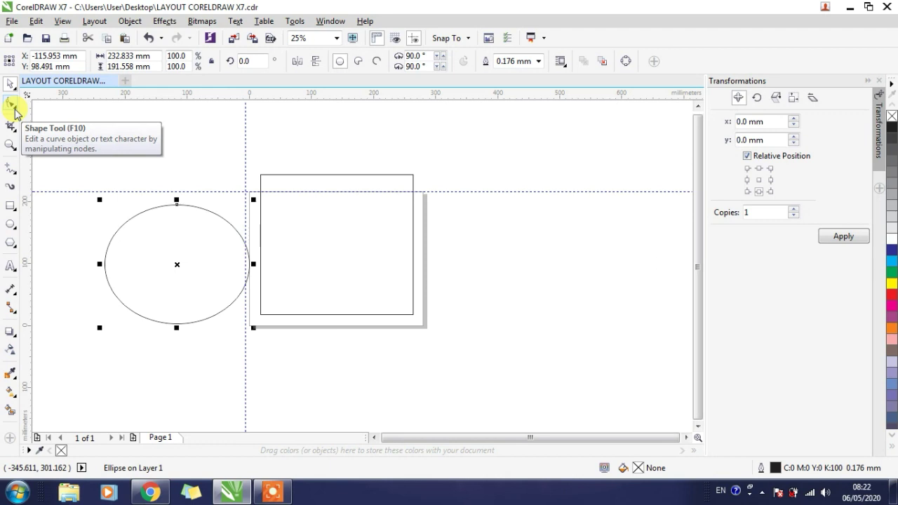
- Switch to the Roughen tool and back to the Shape tool
click(15, 109)
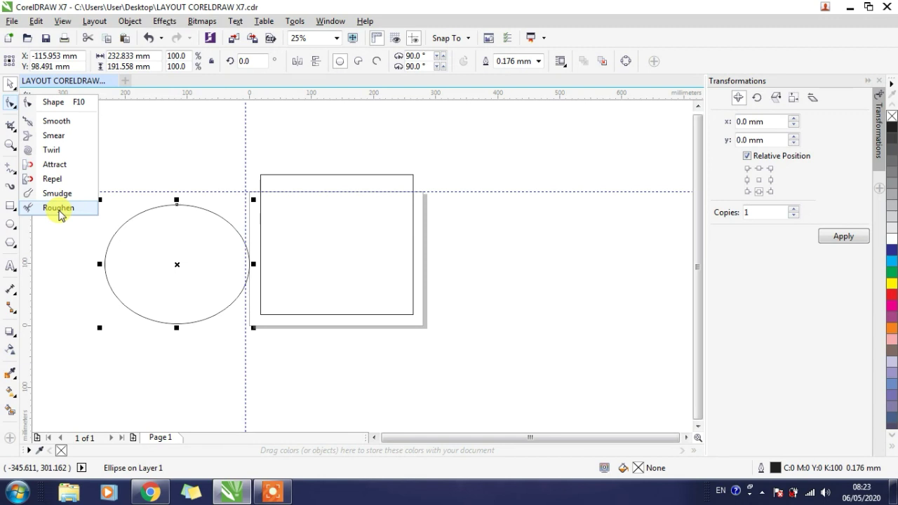
click(59, 209)
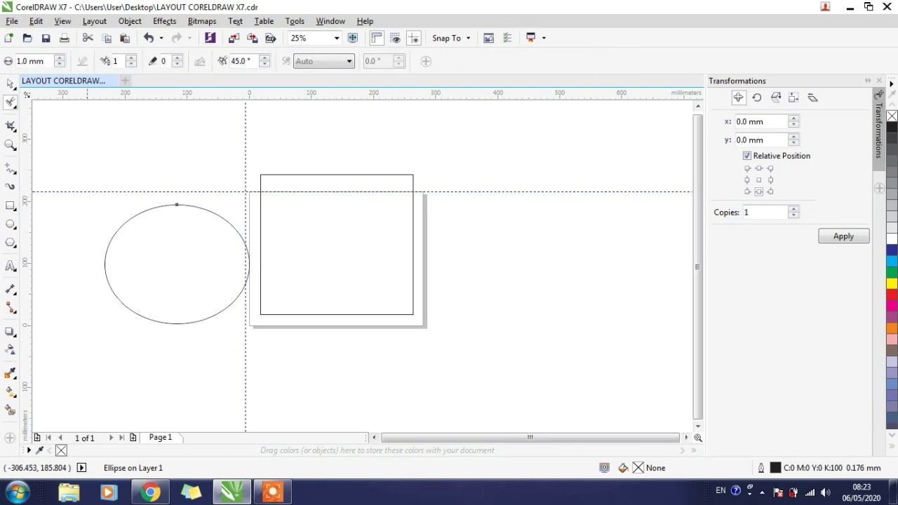
click(7, 104)
click(49, 104)
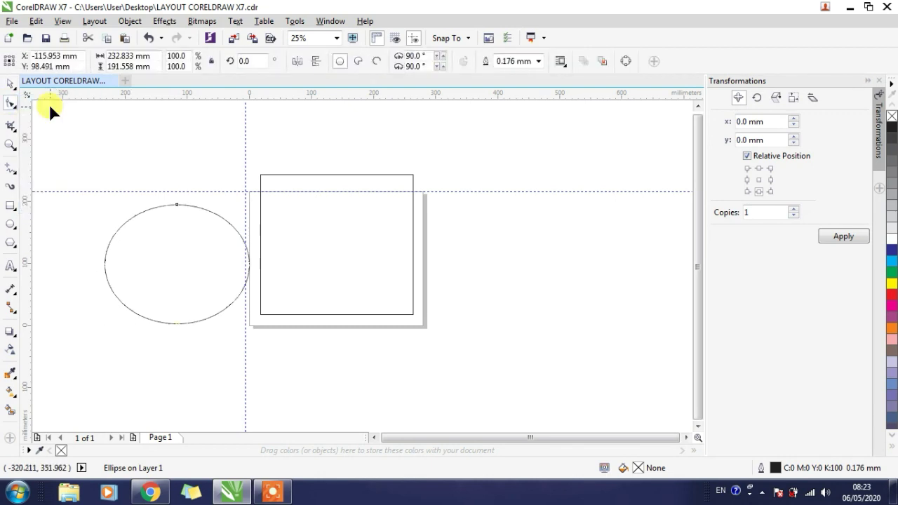
- Draw a small rectangle about 108 × 78 mm above and to the left of the ellipse
click(15, 213)
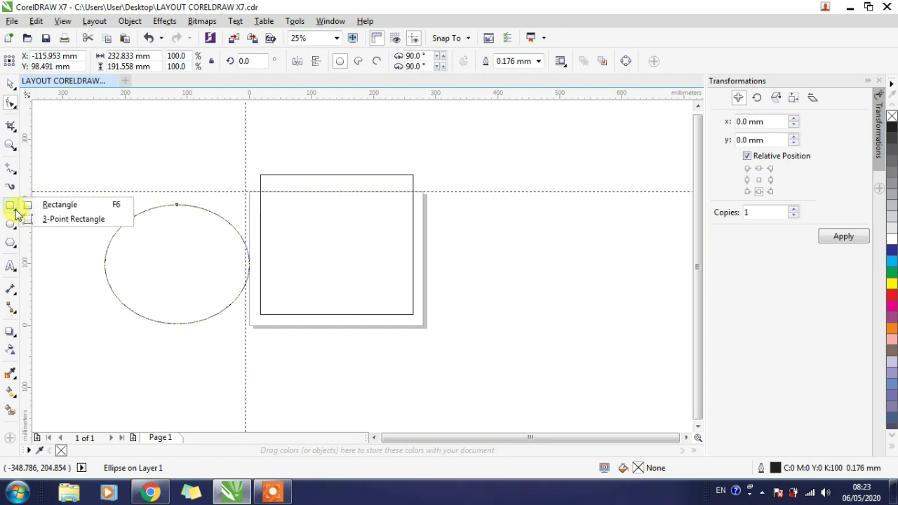
click(53, 204)
drag(75, 144, 141, 193)
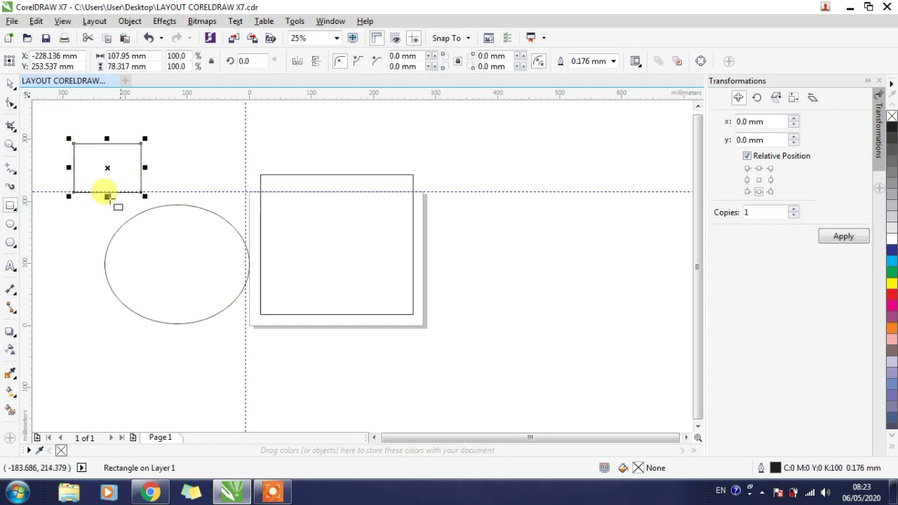
- Draw a tilted 3-point rectangle right of the page, rotated about 296° and spanning about 258 × 345 mm overall
click(13, 208)
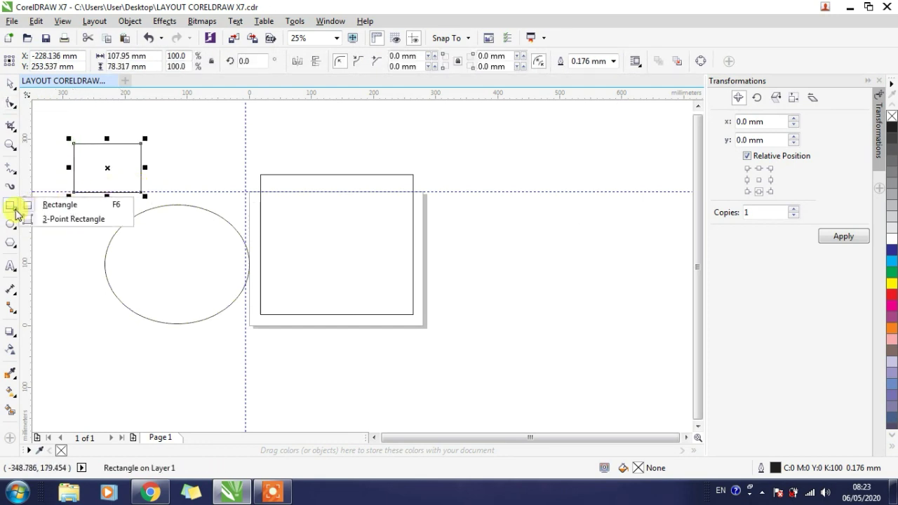
click(69, 219)
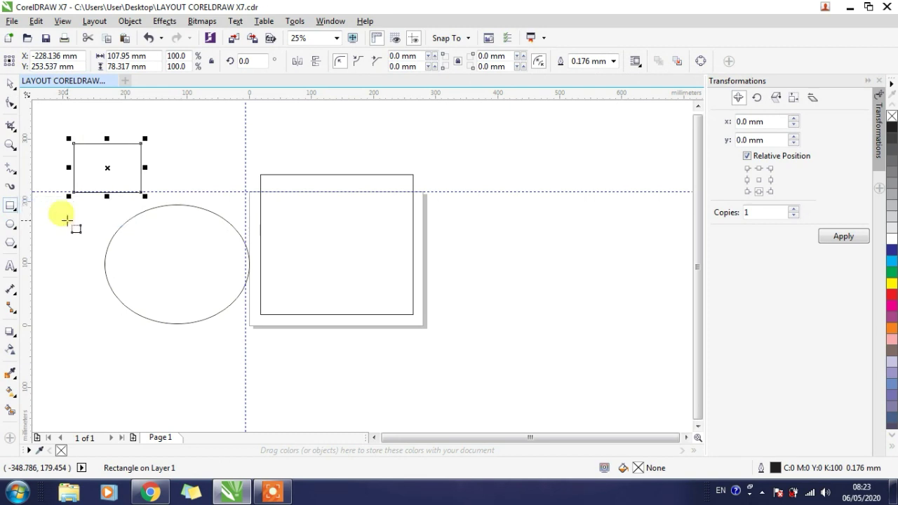
click(465, 203)
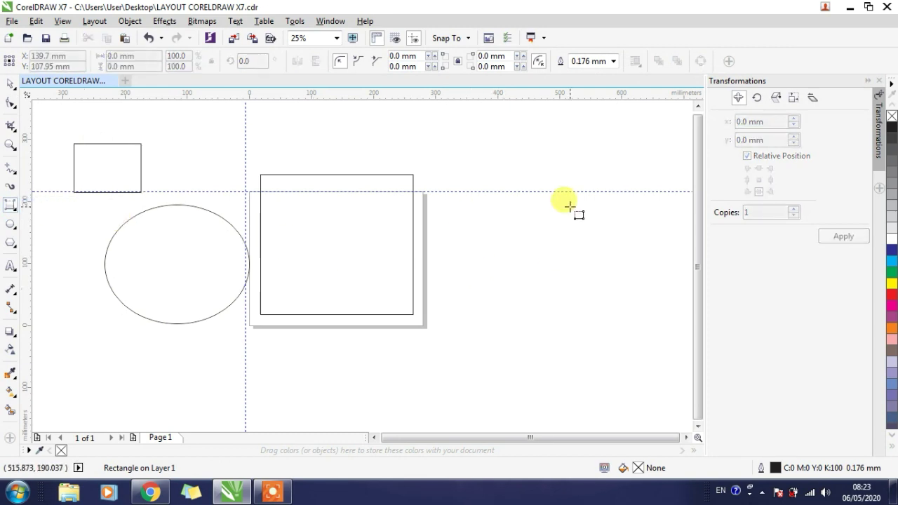
drag(477, 181, 565, 360)
click(593, 234)
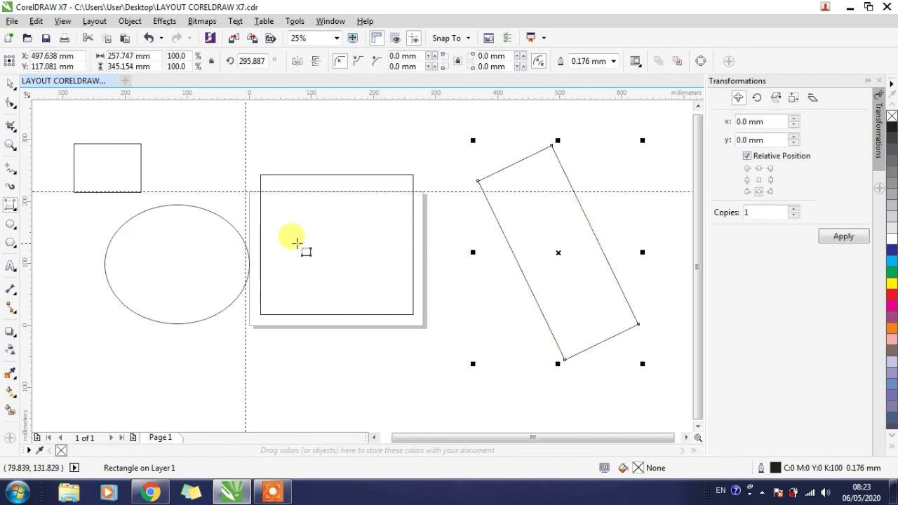
click(15, 229)
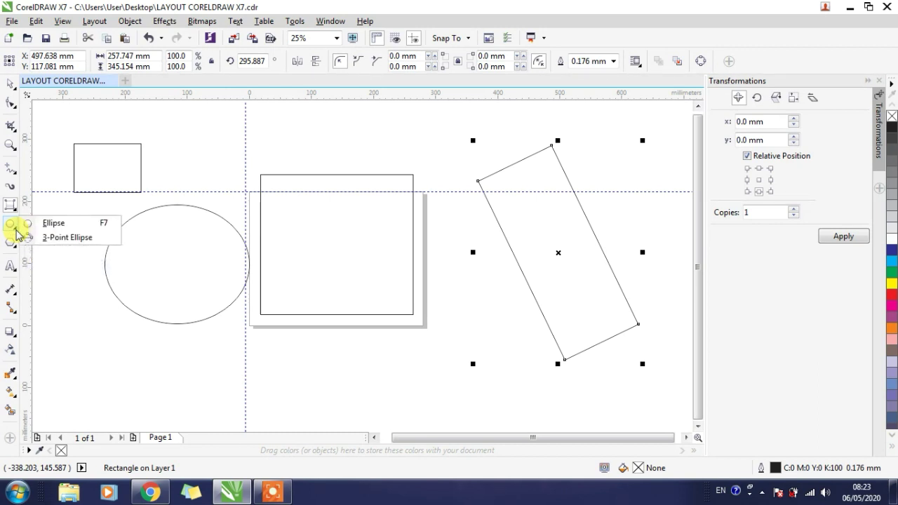
click(11, 337)
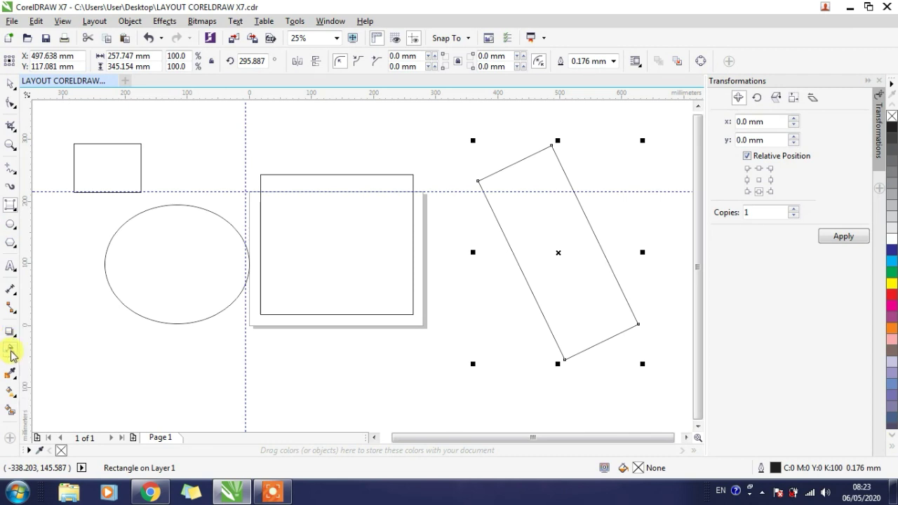
click(10, 351)
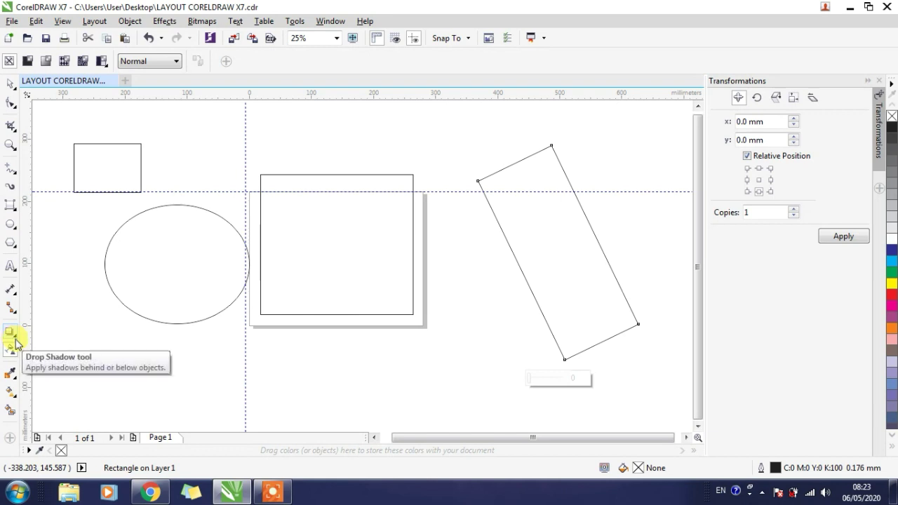
click(11, 379)
click(12, 379)
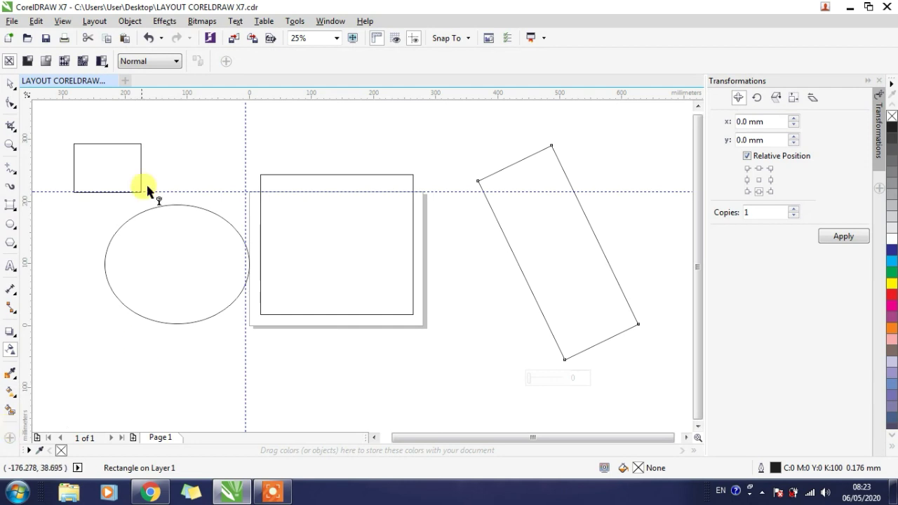
- Select the drawn shapes in turn with the Pick tool and shorten the rectangle on the page to about 163 mm high
click(10, 83)
click(460, 357)
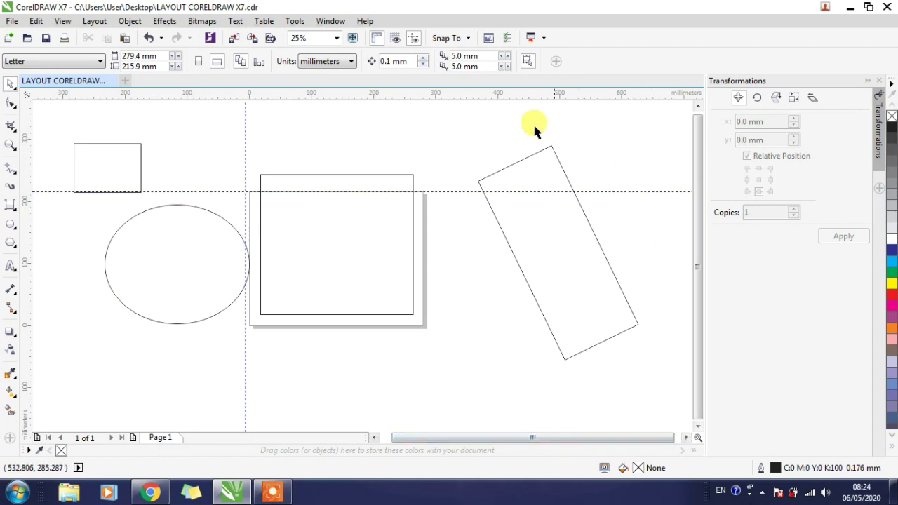
click(180, 268)
click(574, 241)
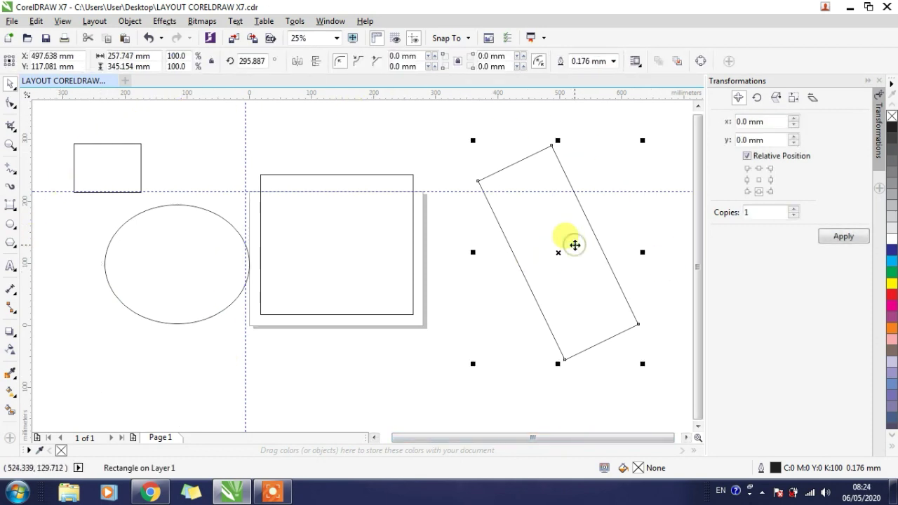
click(91, 160)
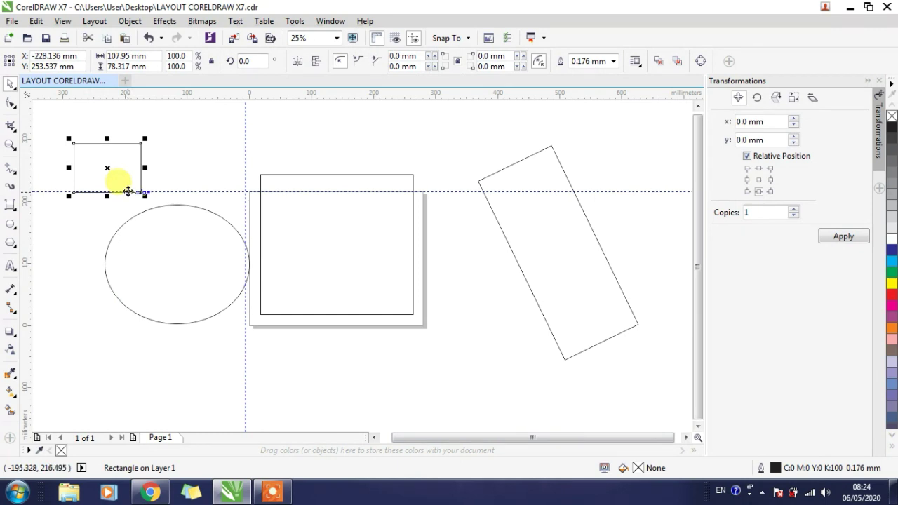
click(310, 260)
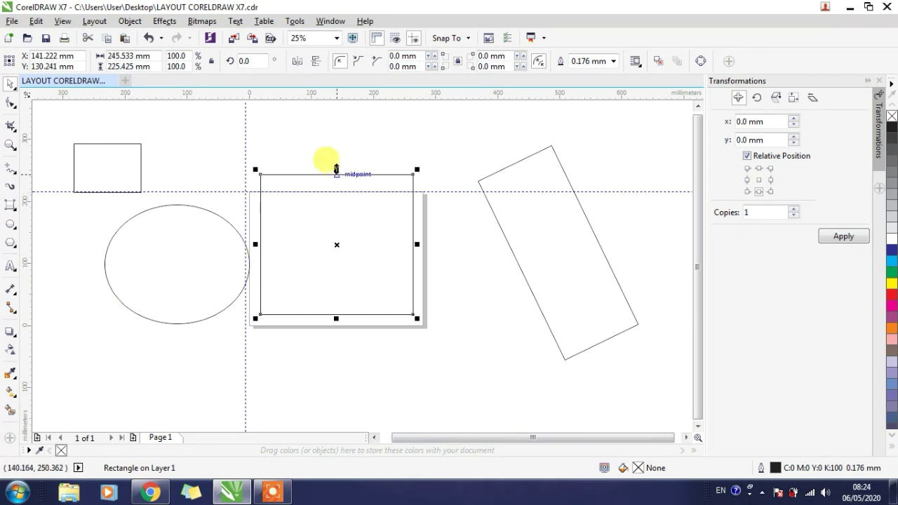
drag(336, 170, 354, 208)
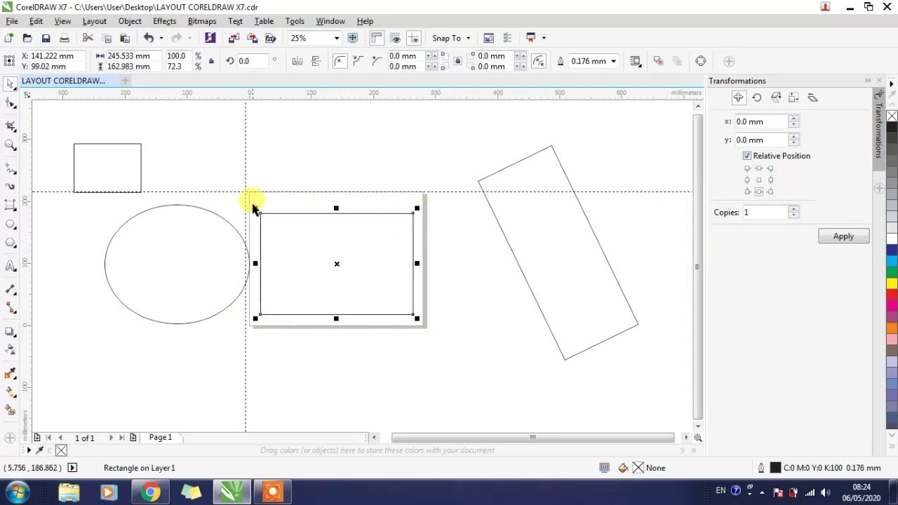
- Check the page in the print preview and return to the drawing without printing
scroll(280, 215, up, 1)
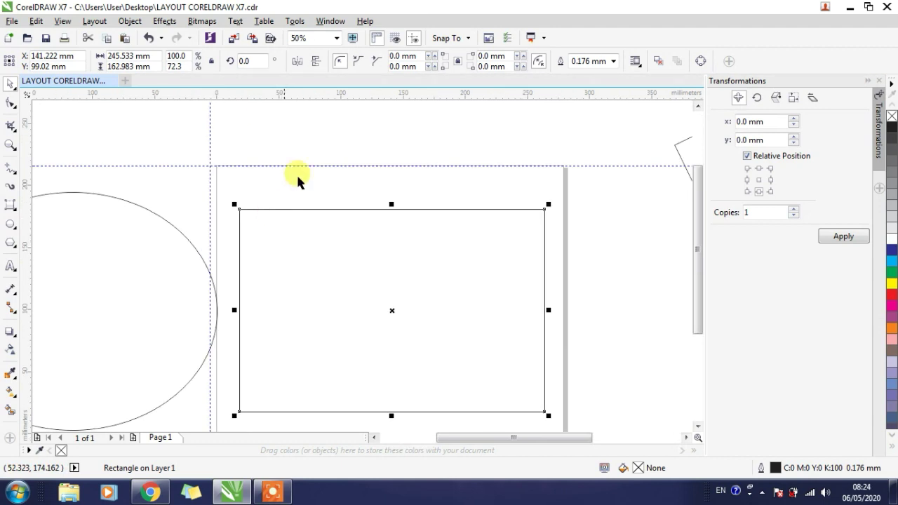
scroll(483, 143, down, 1)
scroll(477, 174, up, 1)
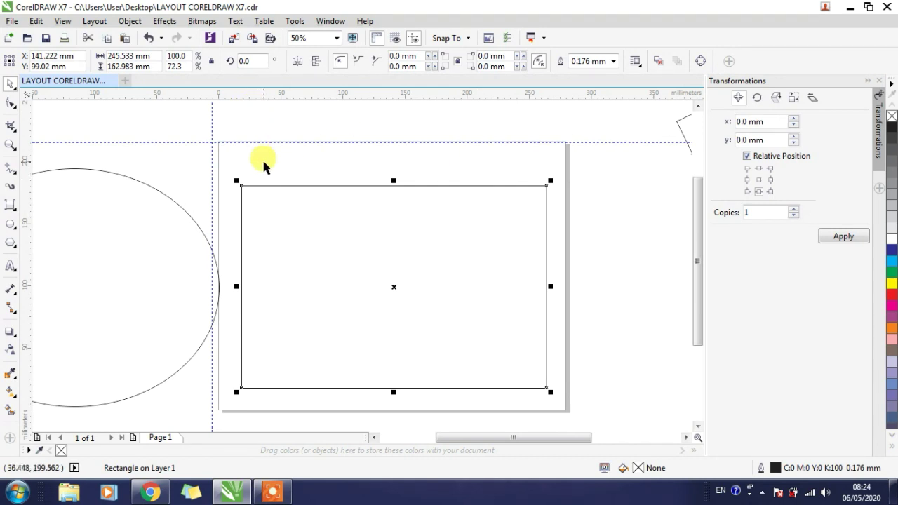
key(ctrl+p)
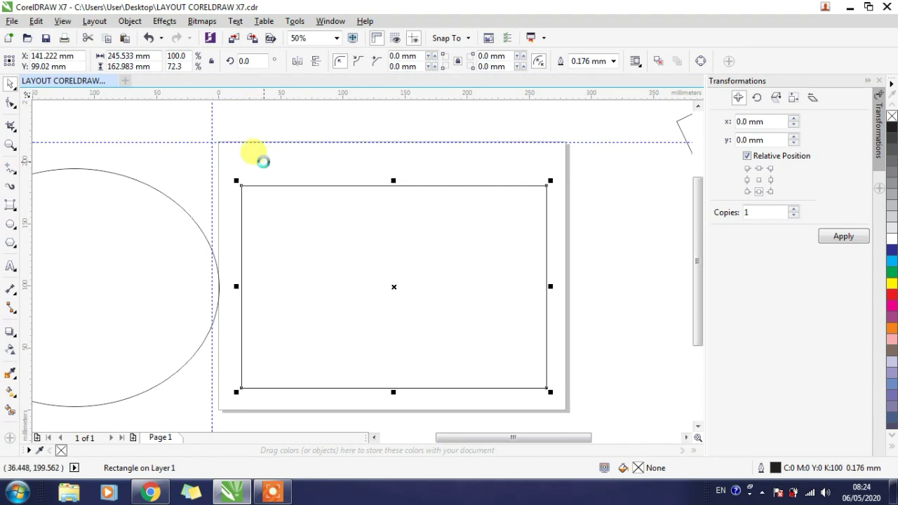
click(306, 383)
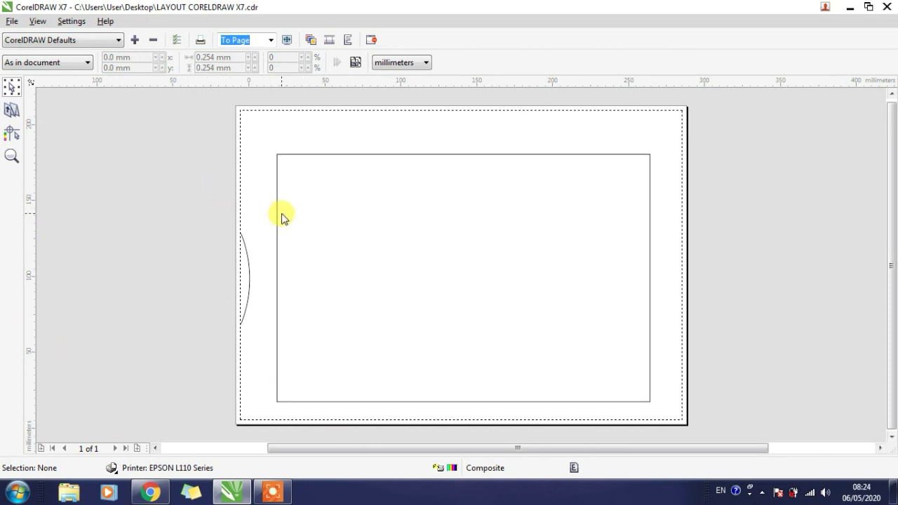
click(888, 7)
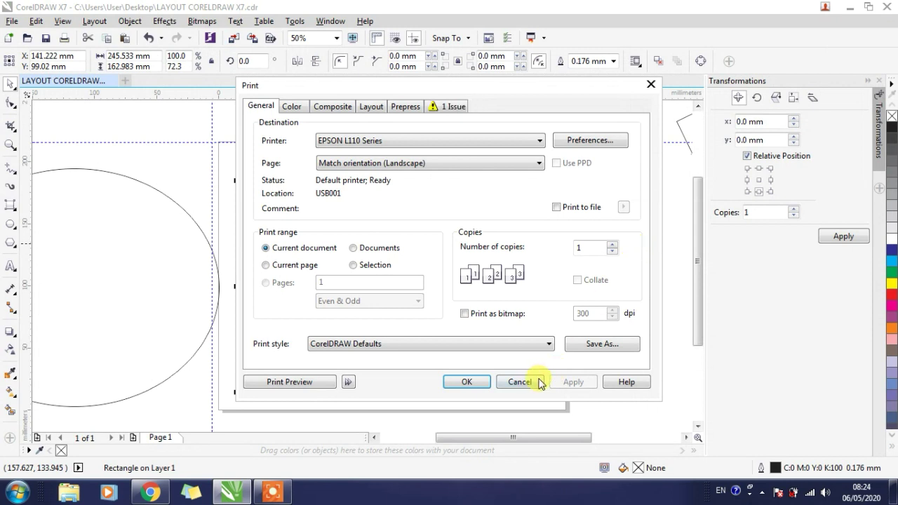
click(533, 382)
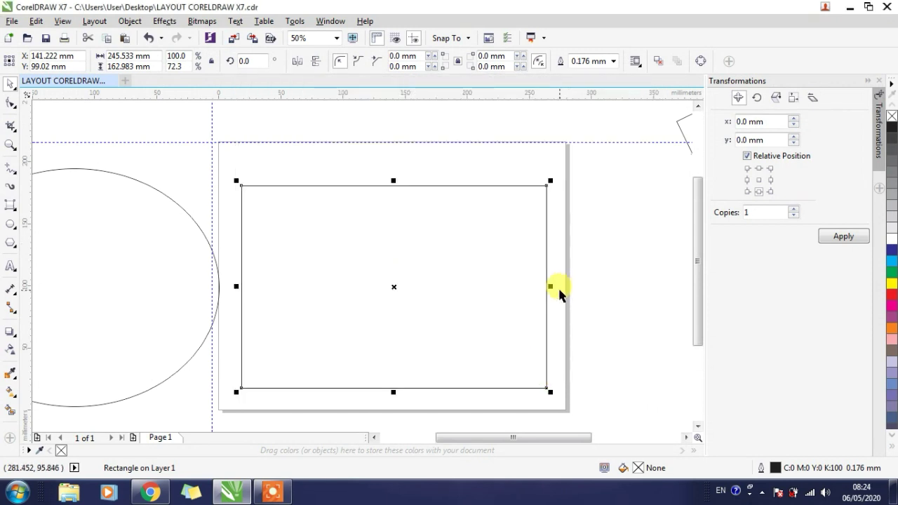
- Move the page rectangle up to about Y 106 mm and try black and red fills before filling it with Pink
click(605, 279)
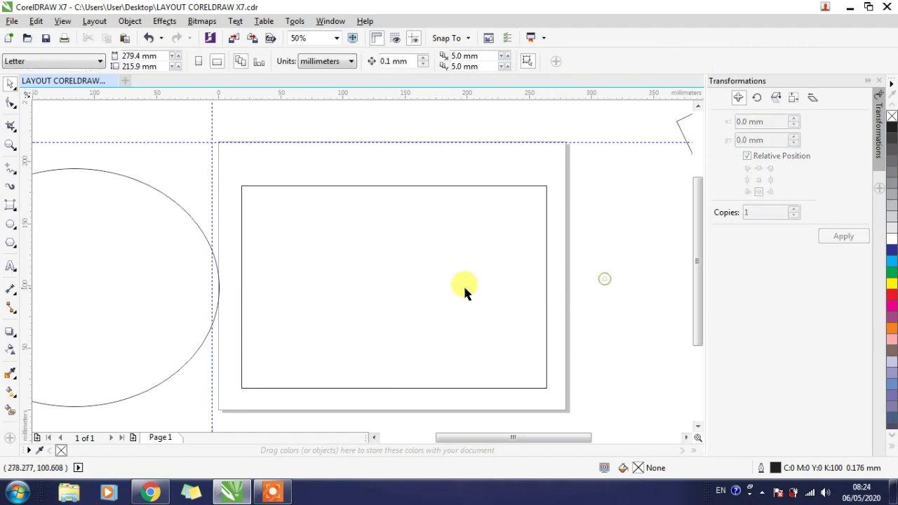
drag(403, 280, 405, 270)
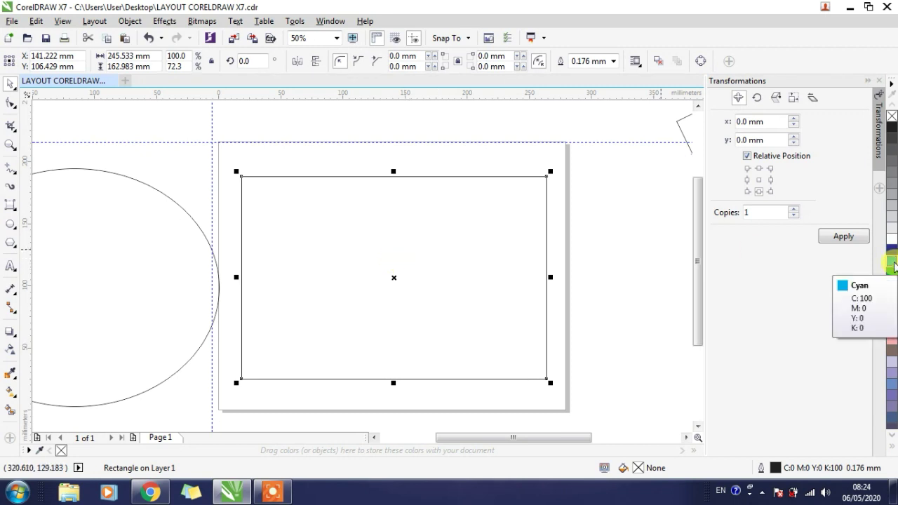
click(893, 127)
click(894, 298)
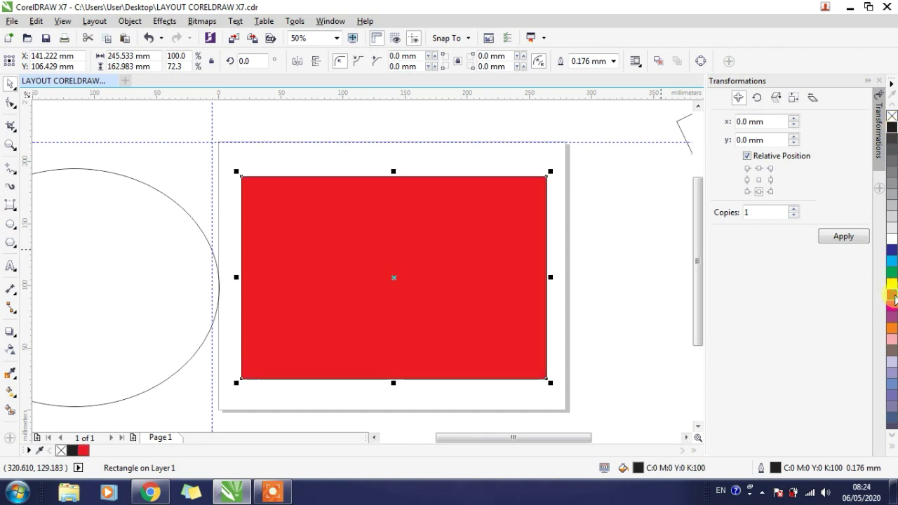
click(893, 344)
- Fill the tilted rectangle right of the page with orange
key(F3)
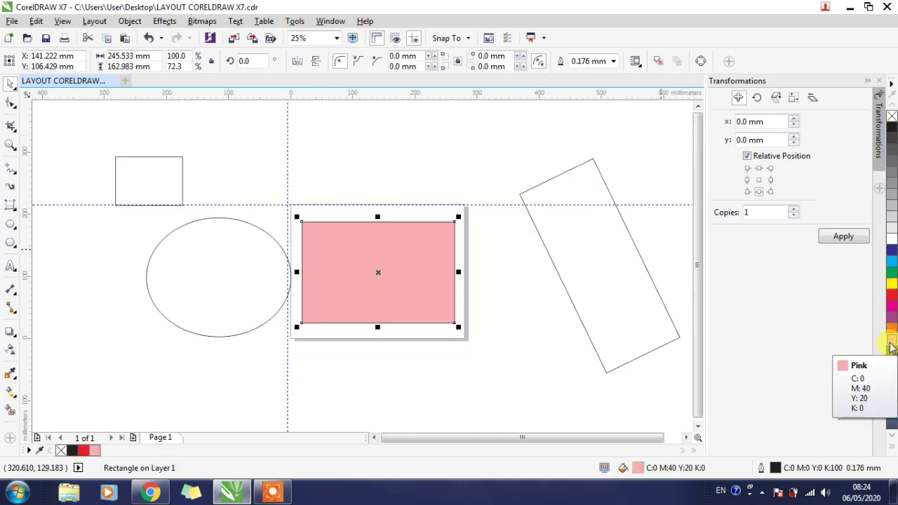
click(588, 268)
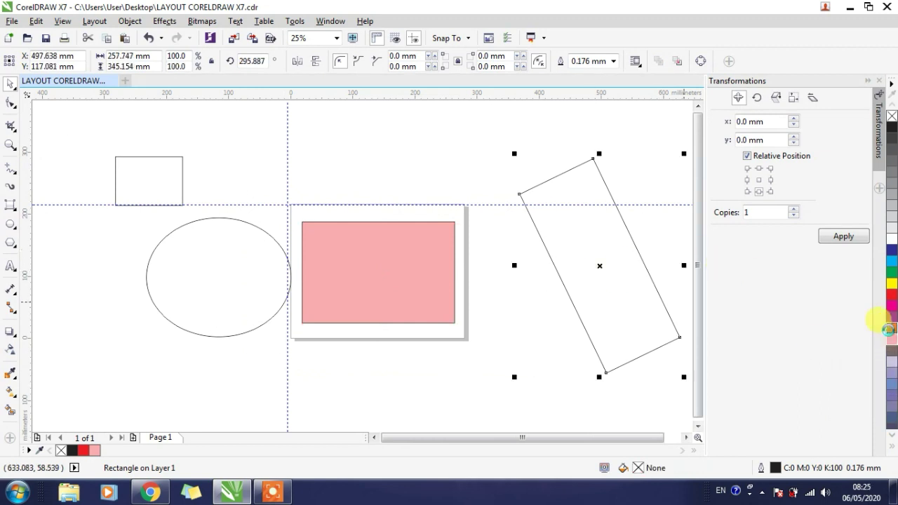
click(891, 327)
- Fill the ellipse with cyan and the small rectangle above it with slate blue (C:60 M:40 Y:0 K:40)
click(219, 334)
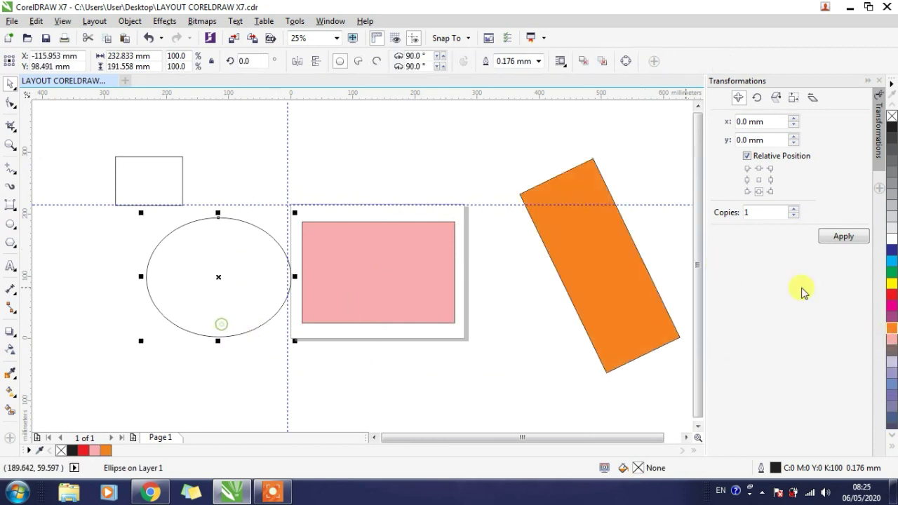
click(892, 261)
click(181, 176)
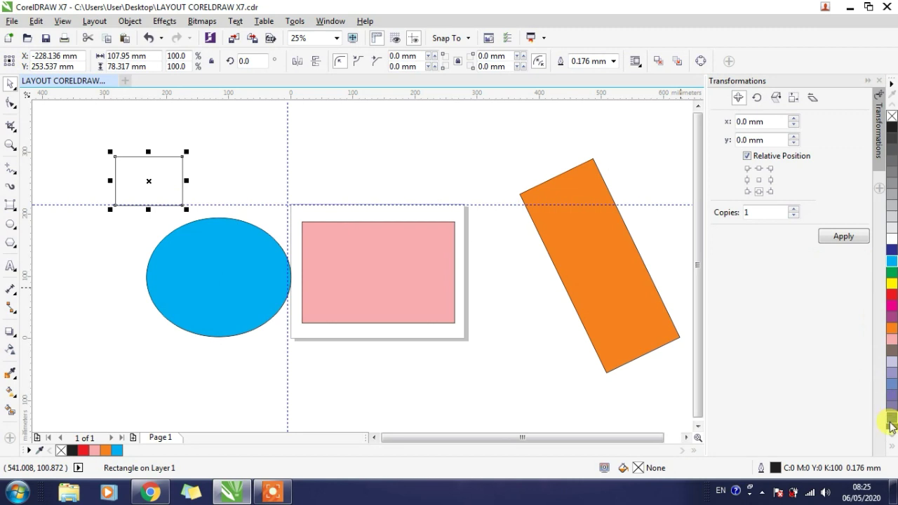
click(891, 419)
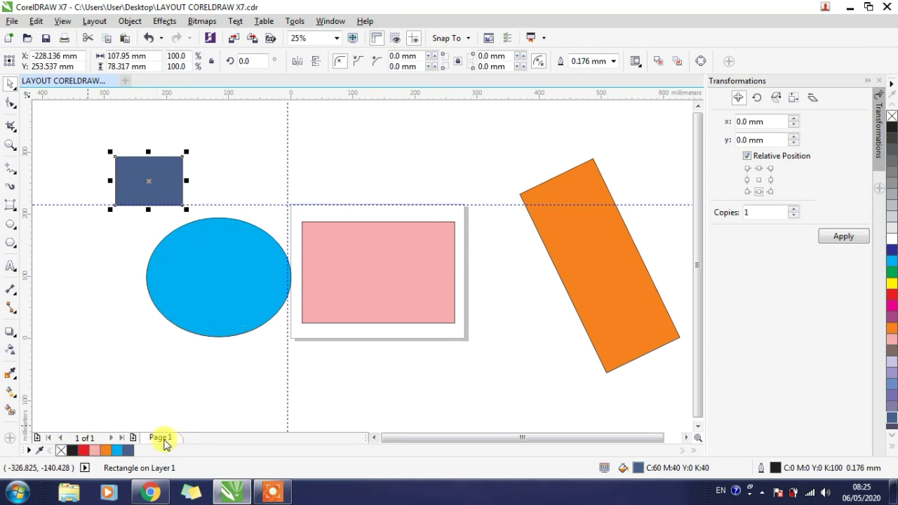
- Add two pages after Page 1, then delete both added pages
click(133, 438)
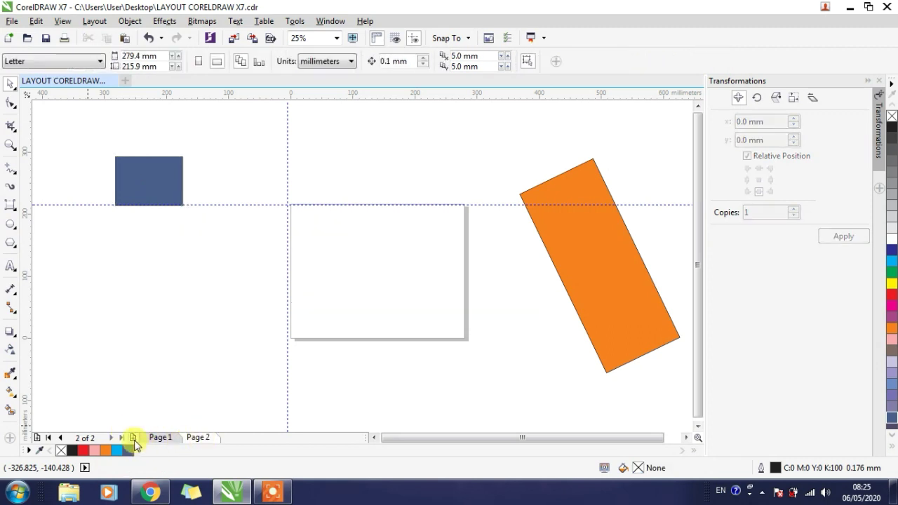
click(133, 438)
right_click(241, 442)
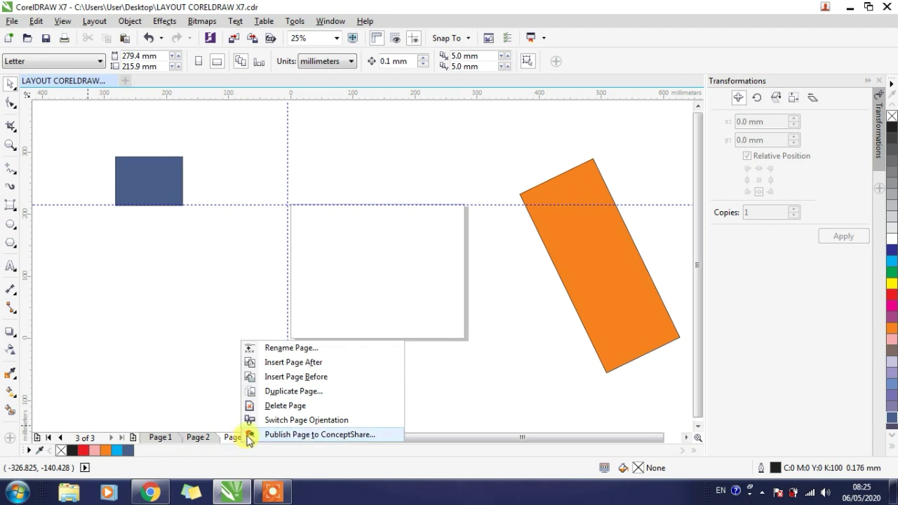
click(272, 407)
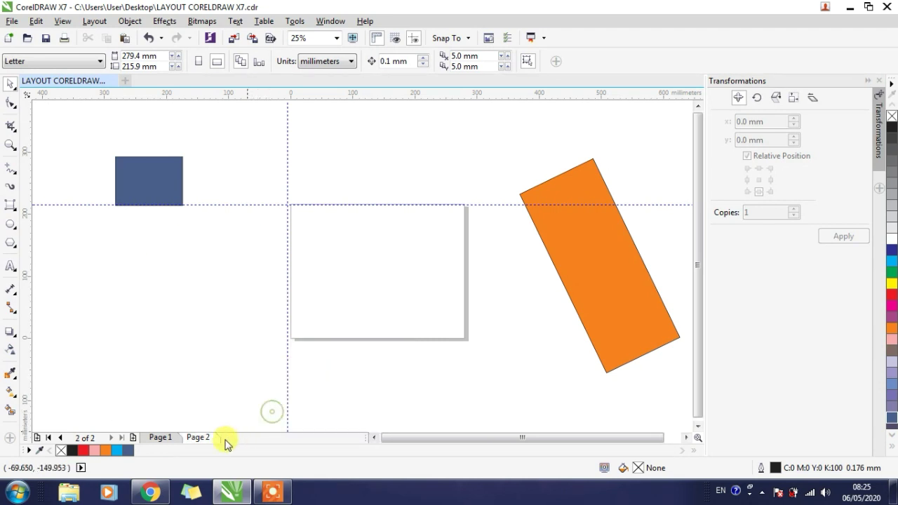
right_click(201, 438)
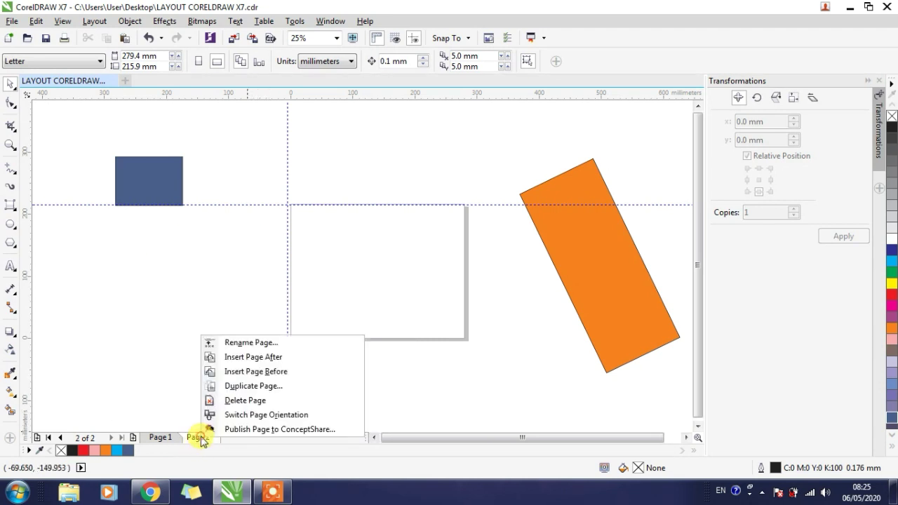
click(224, 402)
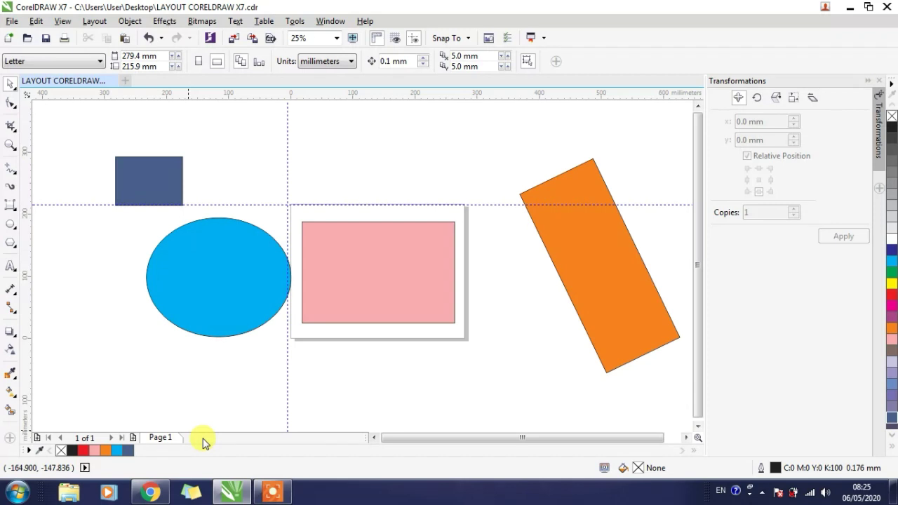
- Select the pink rectangle, the ellipse and the small blue rectangle in turn to check each one's object type and layer
click(337, 295)
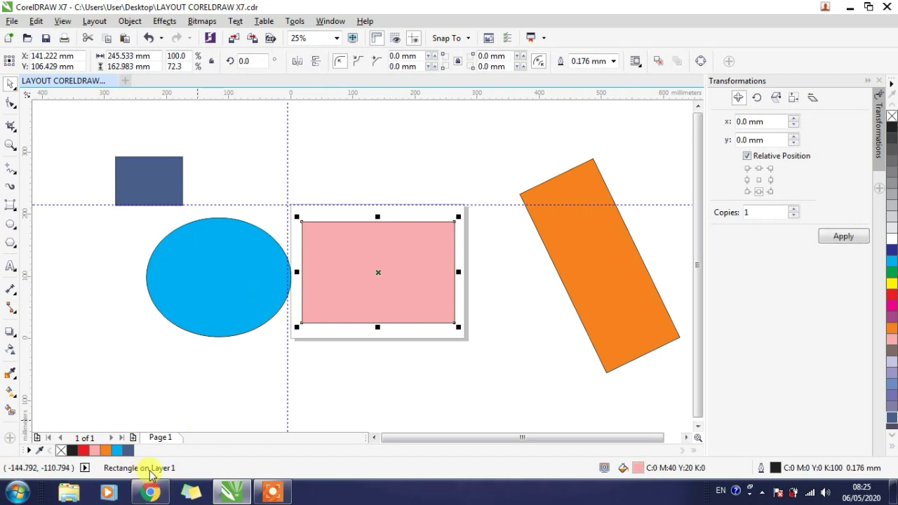
click(197, 257)
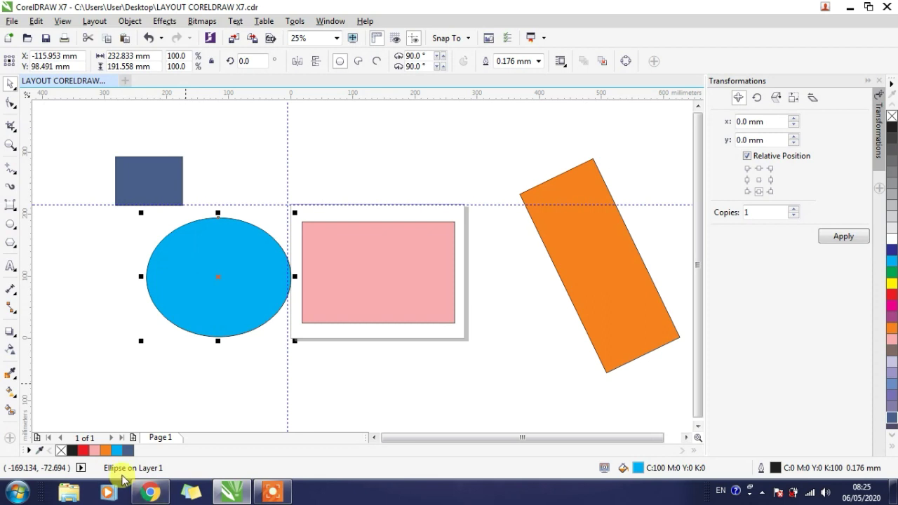
click(142, 178)
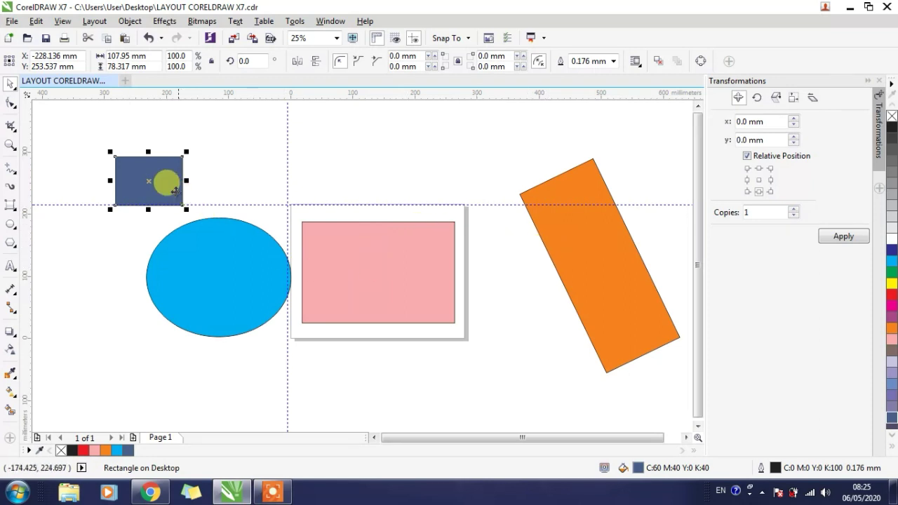
- Move the tilted orange rectangle over the page's right edge, to about X 377 mm, Y 140 mm
click(588, 234)
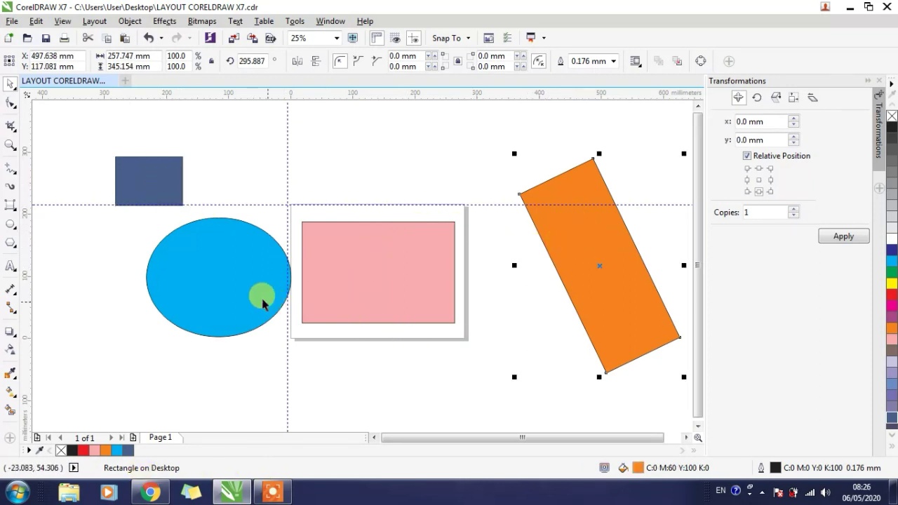
drag(533, 222, 490, 209)
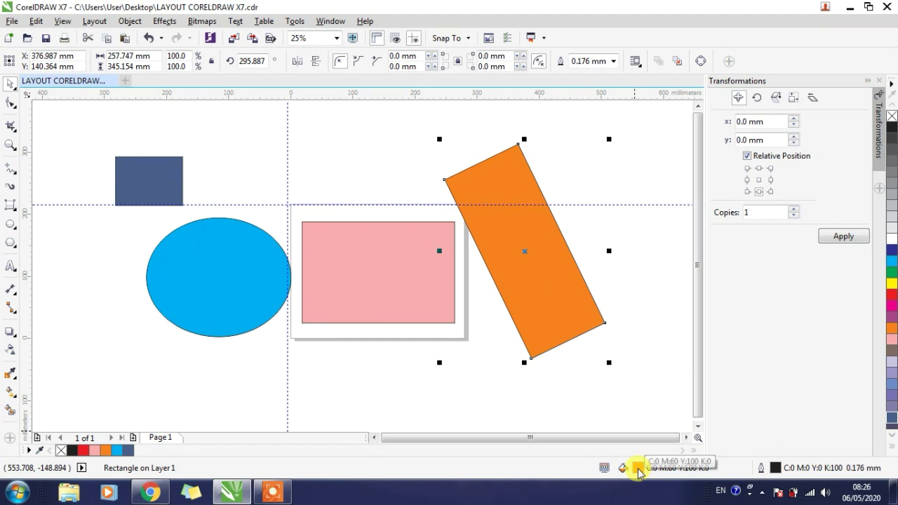
- Give the orange rectangle a 10.0 mm outline with rounded corners and round line caps, placed behind the fill and scaling with the object
double_click(776, 469)
click(365, 159)
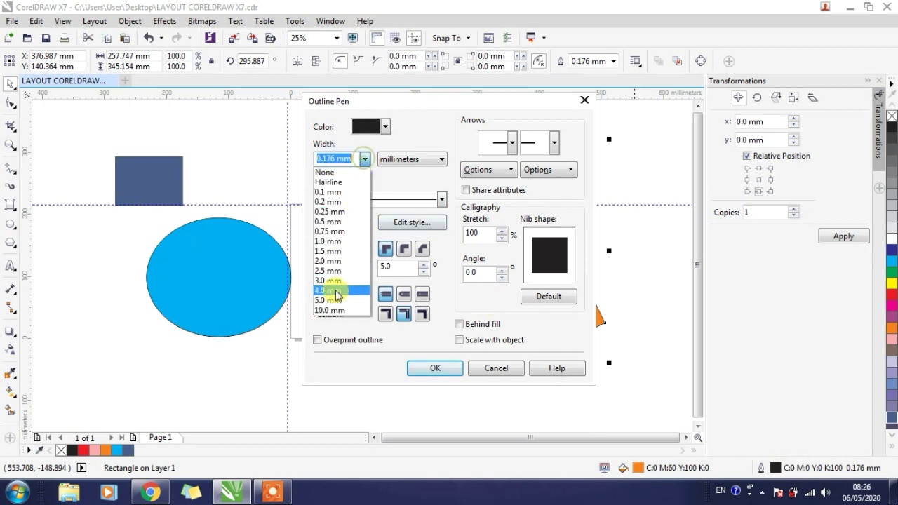
click(330, 309)
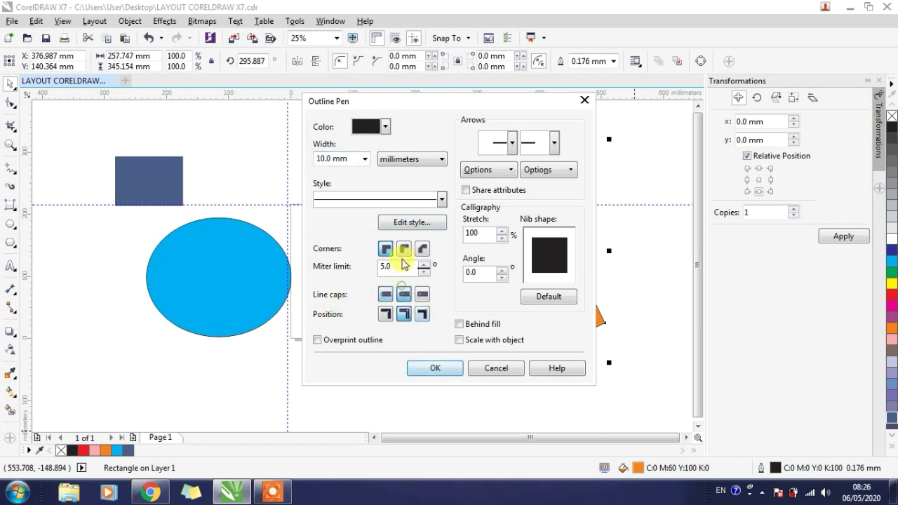
click(460, 324)
click(460, 340)
click(442, 369)
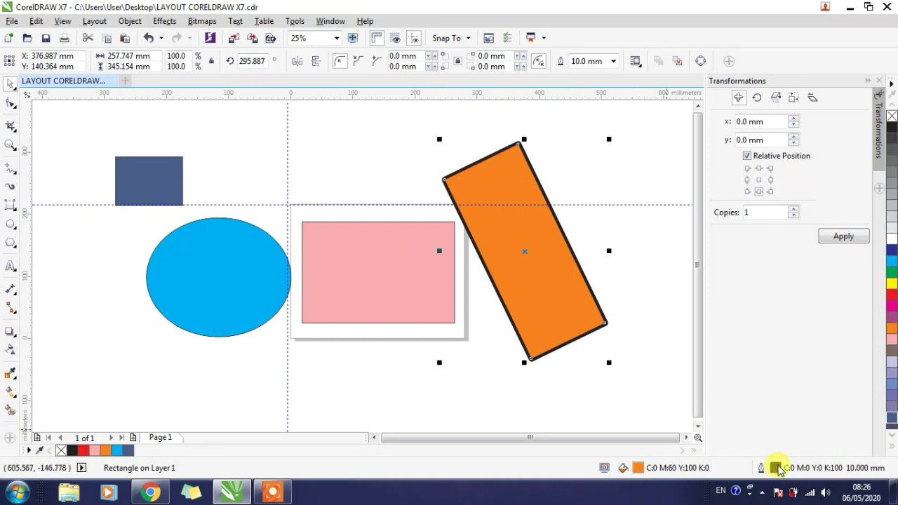
- Change the orange rectangle's outline colour to yellow and deselect it
double_click(777, 468)
click(385, 127)
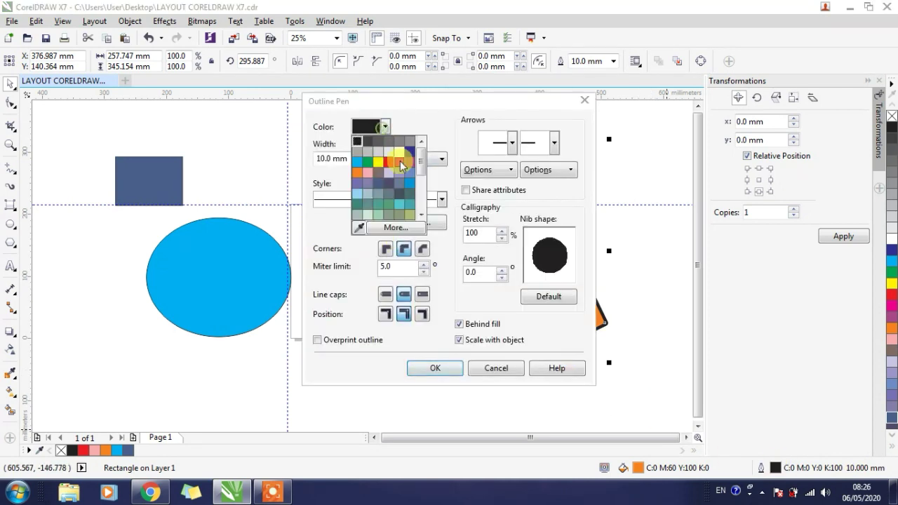
click(378, 163)
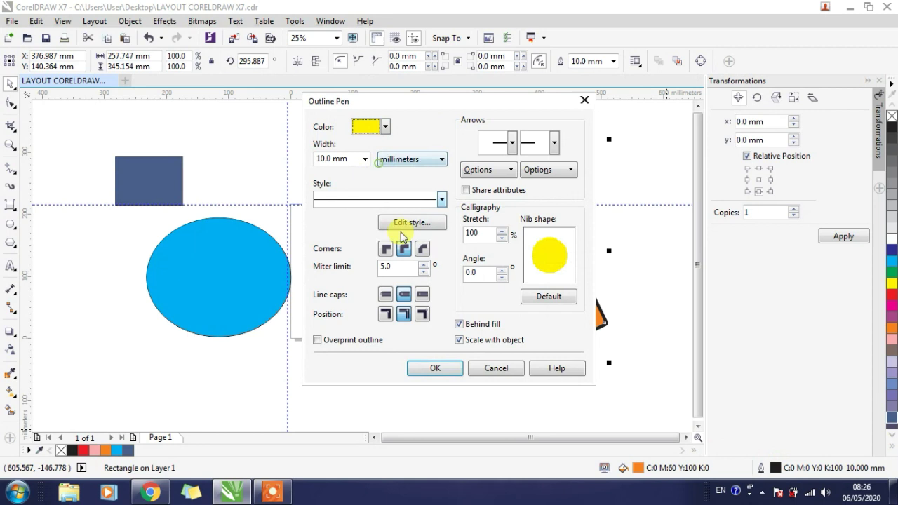
click(432, 371)
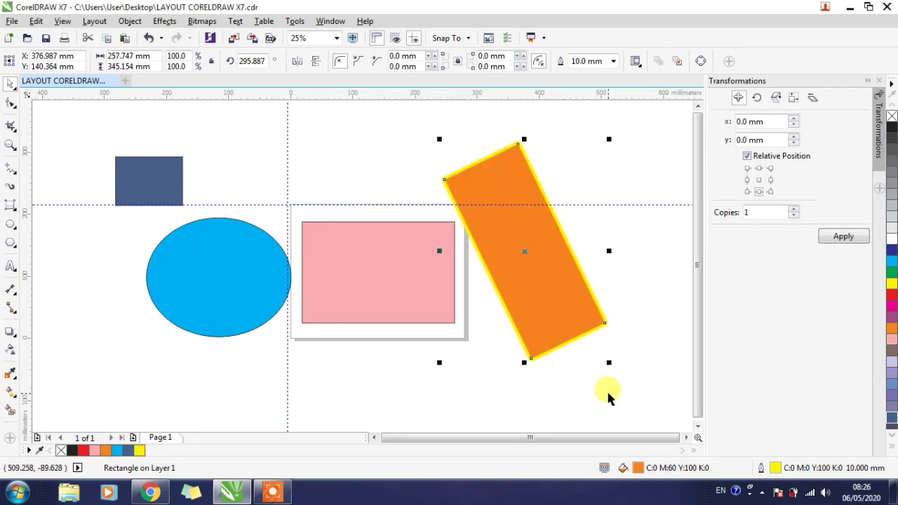
click(525, 414)
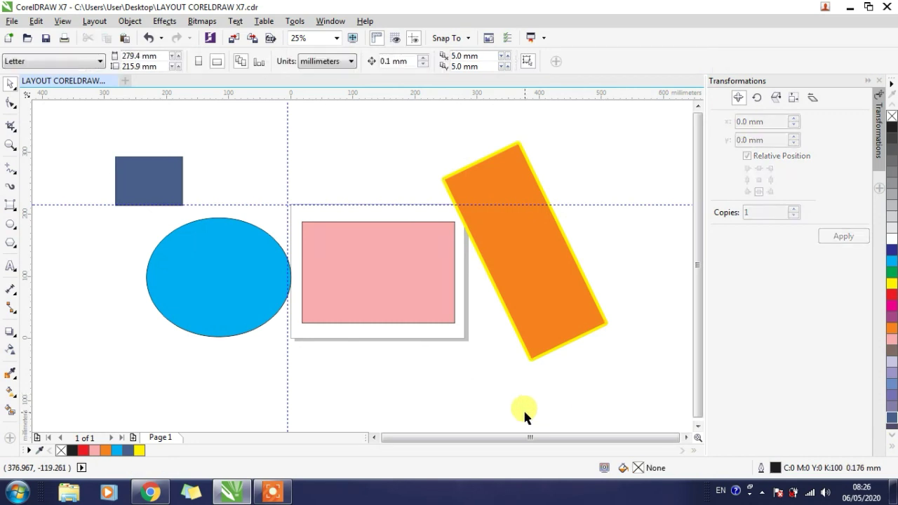